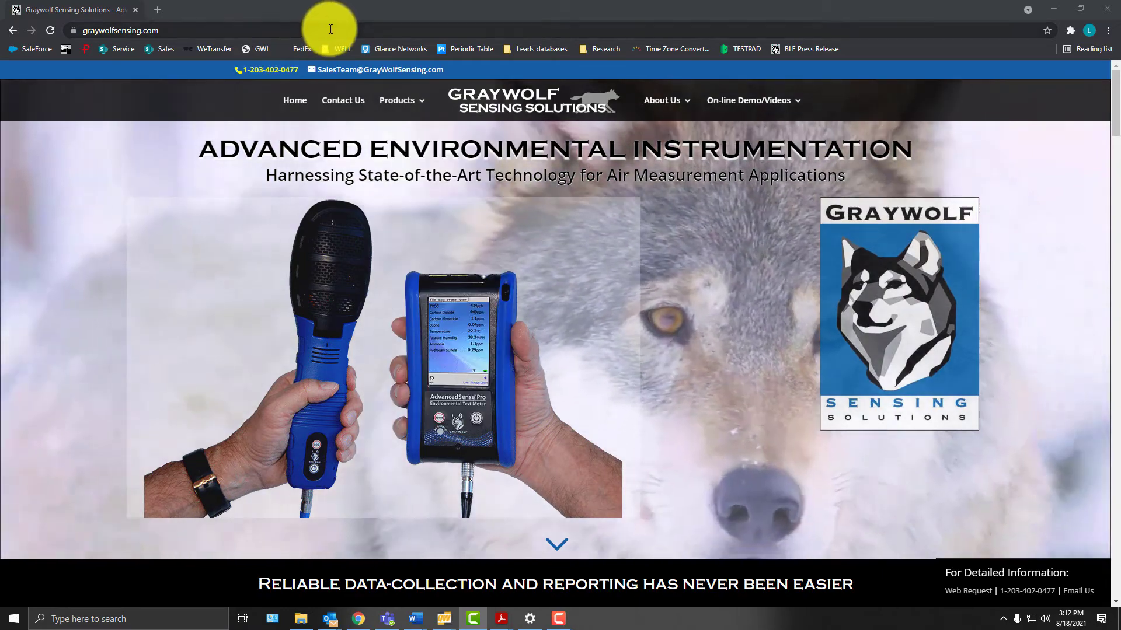
- Go to graywolfsensing.com/transfer and download the win10update.zip Windows drivers package
click(330, 30)
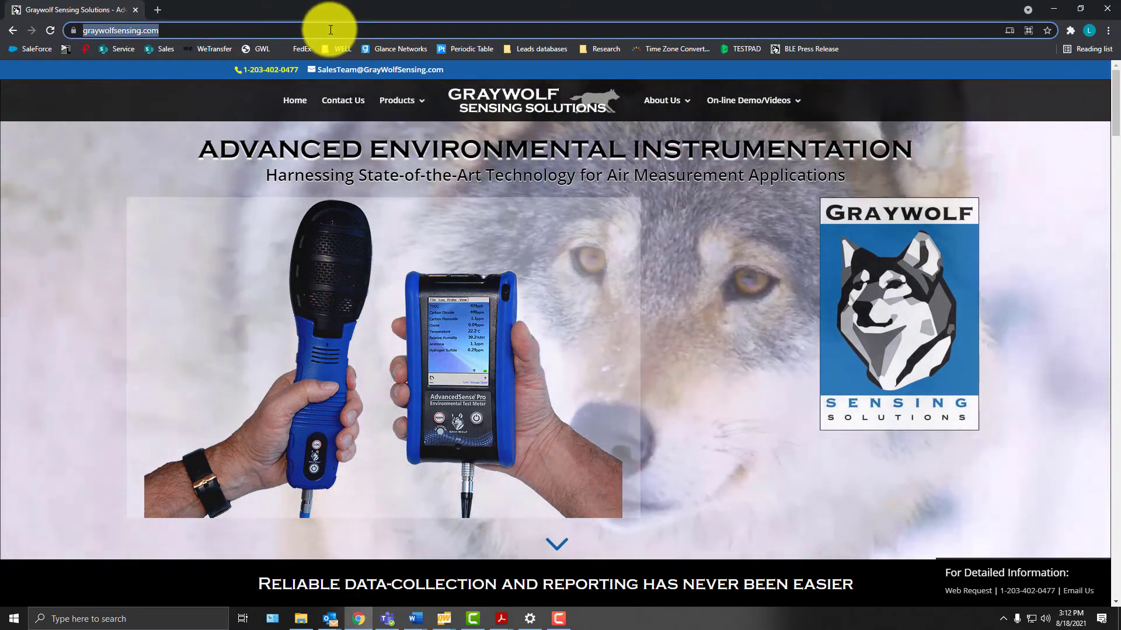
key(End)
text(tr)
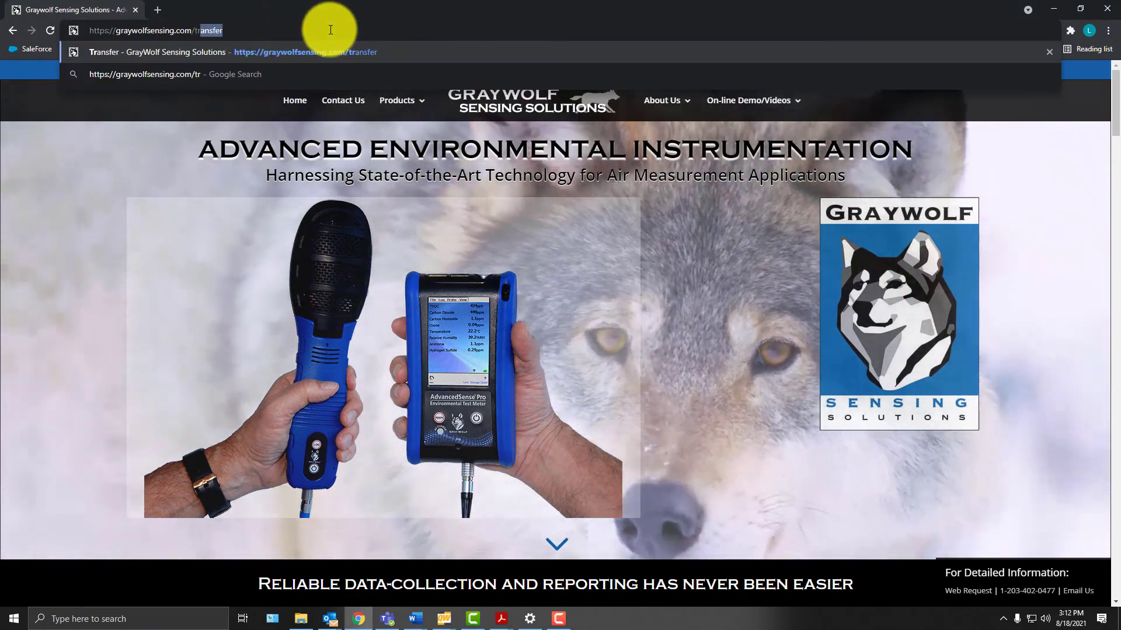
text(ansfer)
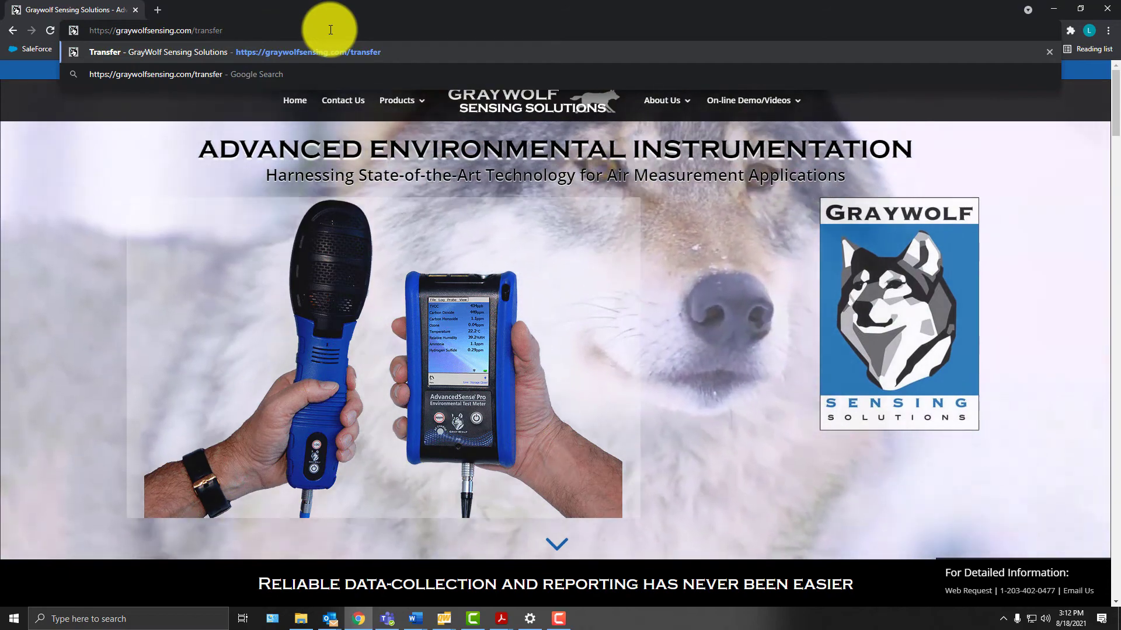
key(Return)
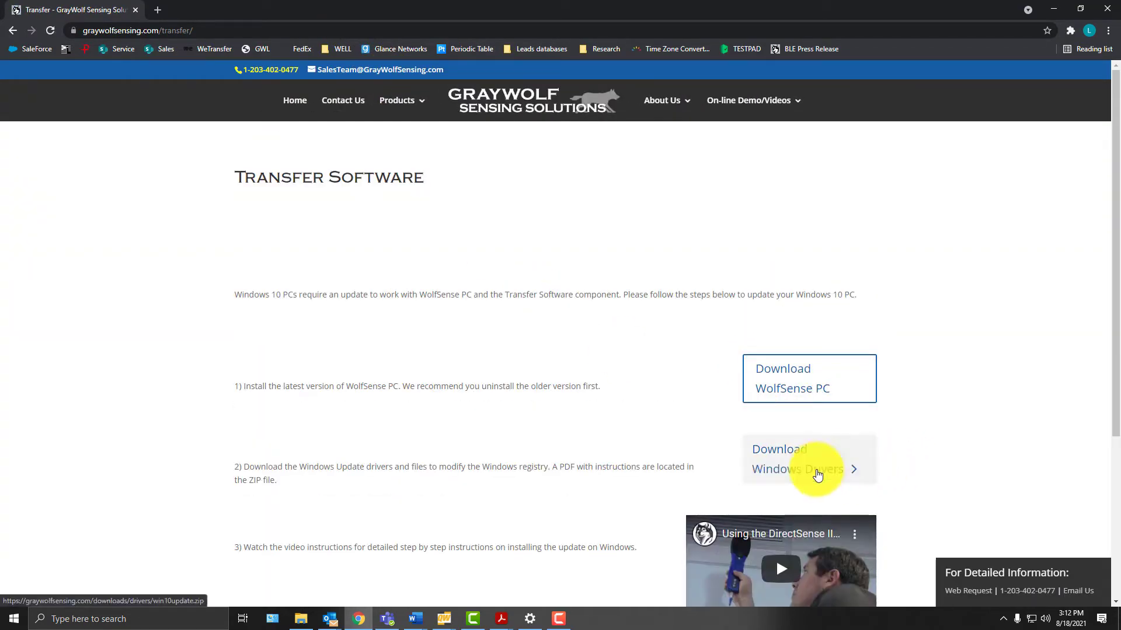
click(817, 473)
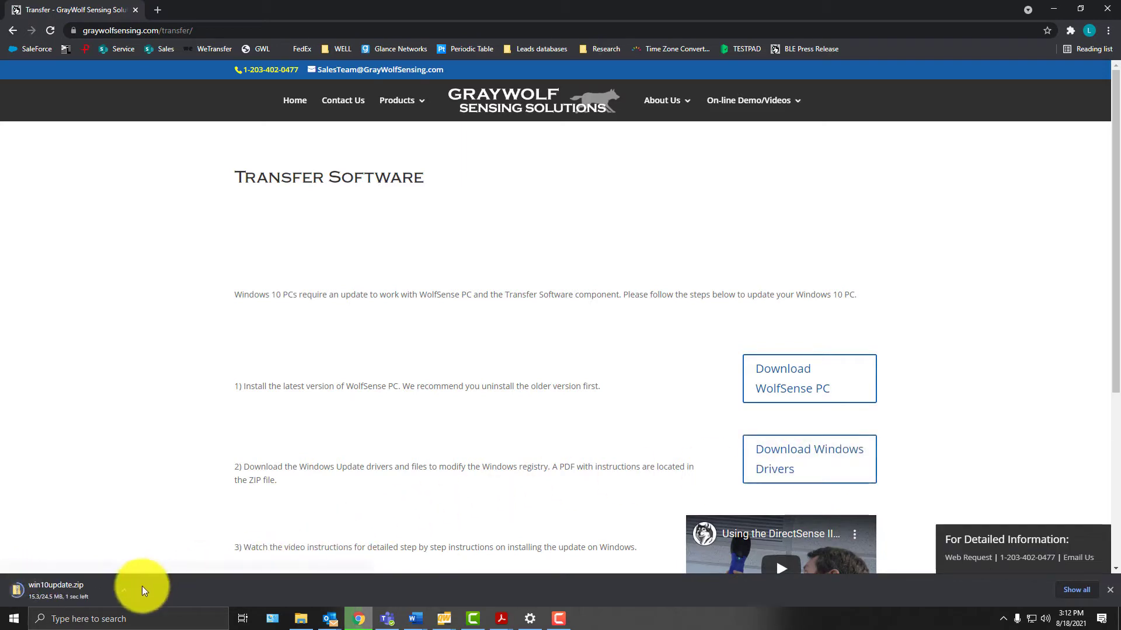
- Minimize Chrome and drag win10update.zip from the Downloads folder onto the desktop
click(1051, 4)
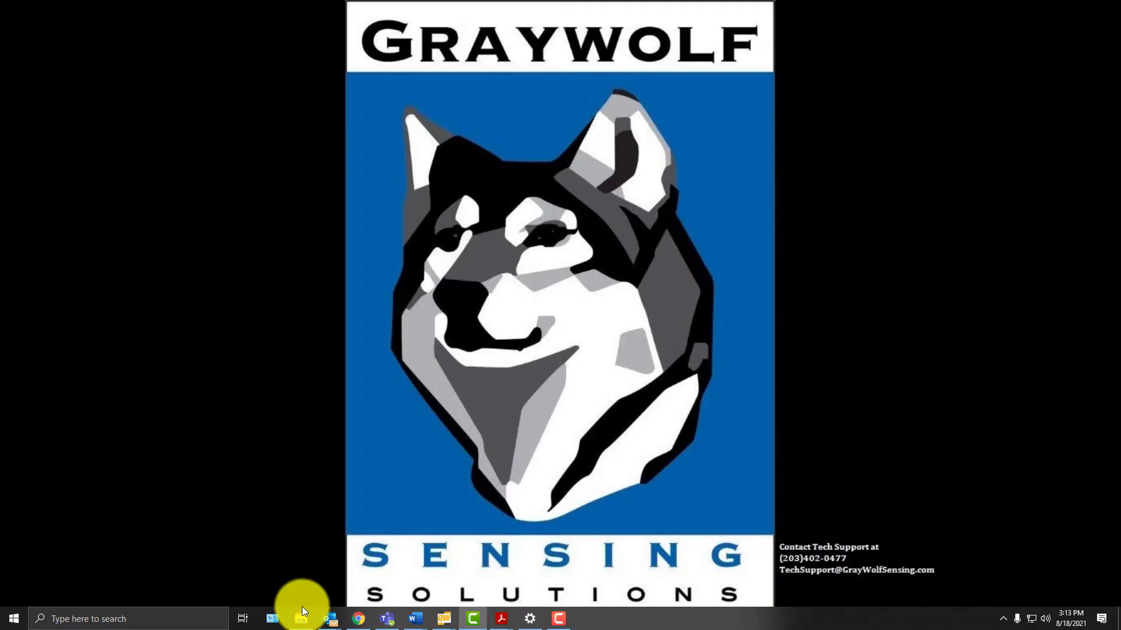
click(301, 622)
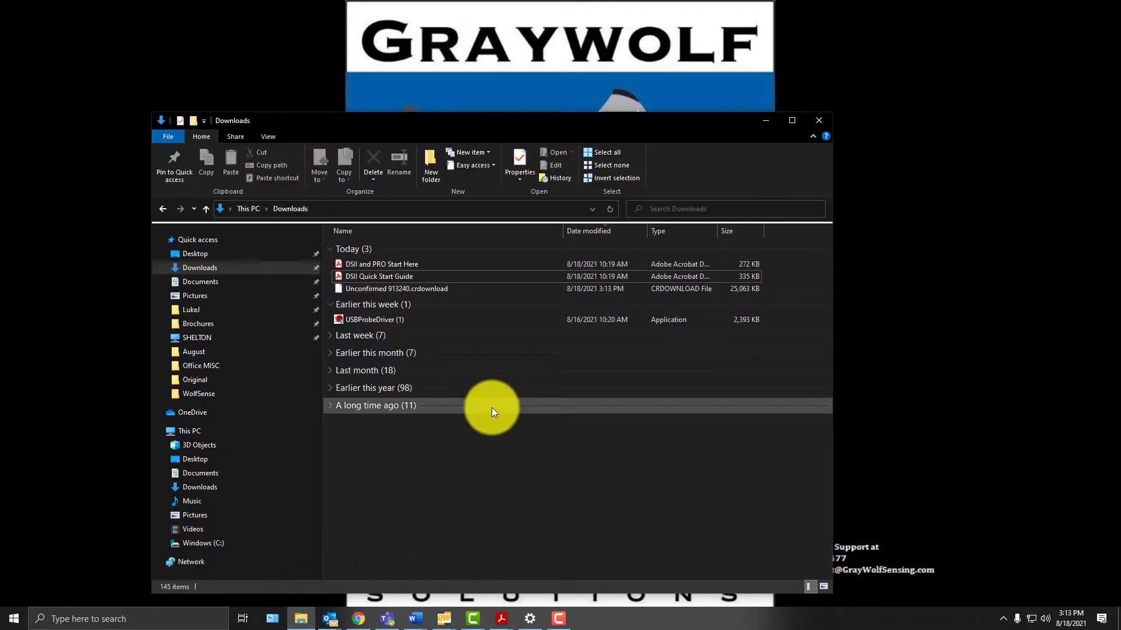
drag(362, 290, 210, 96)
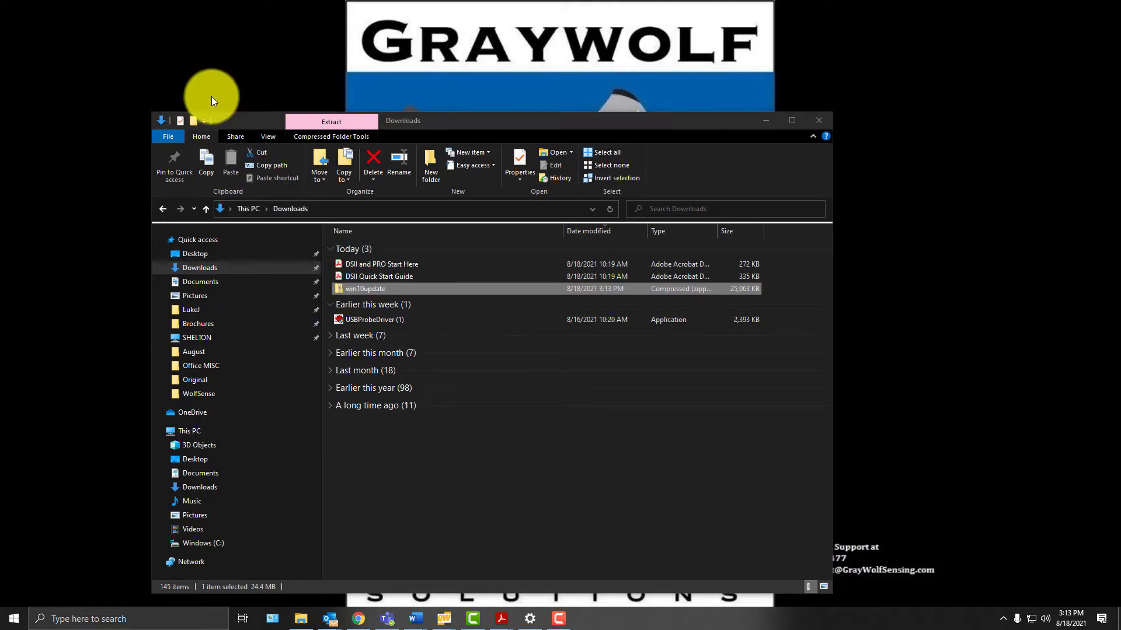
- Extract win10update.zip to a desktop folder and open the extracted win10update folder
click(765, 119)
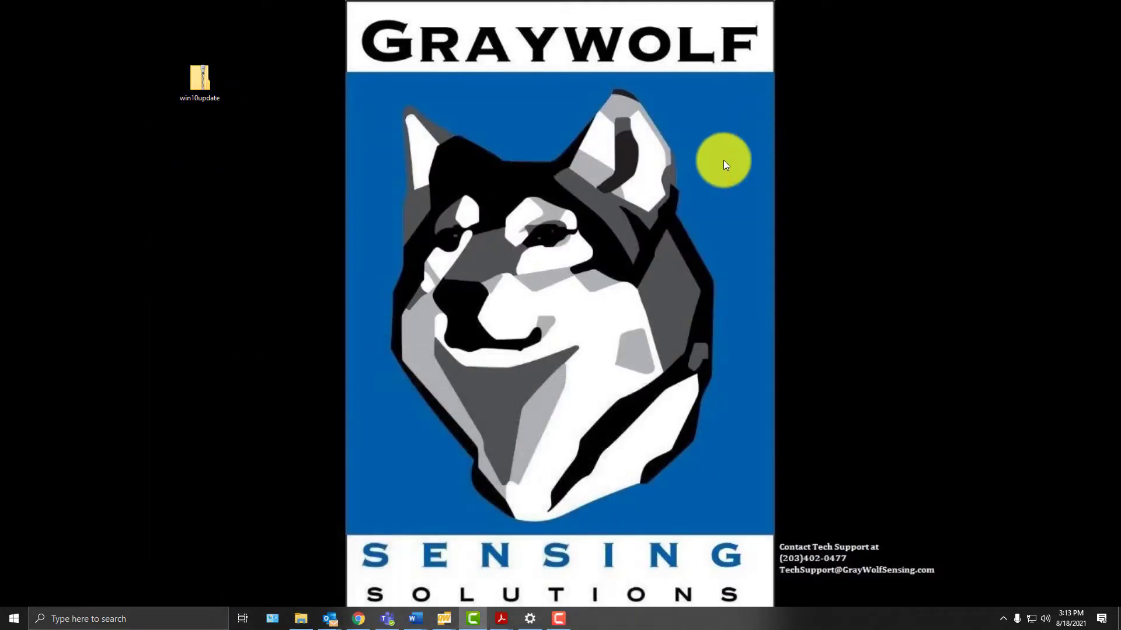
right_click(194, 83)
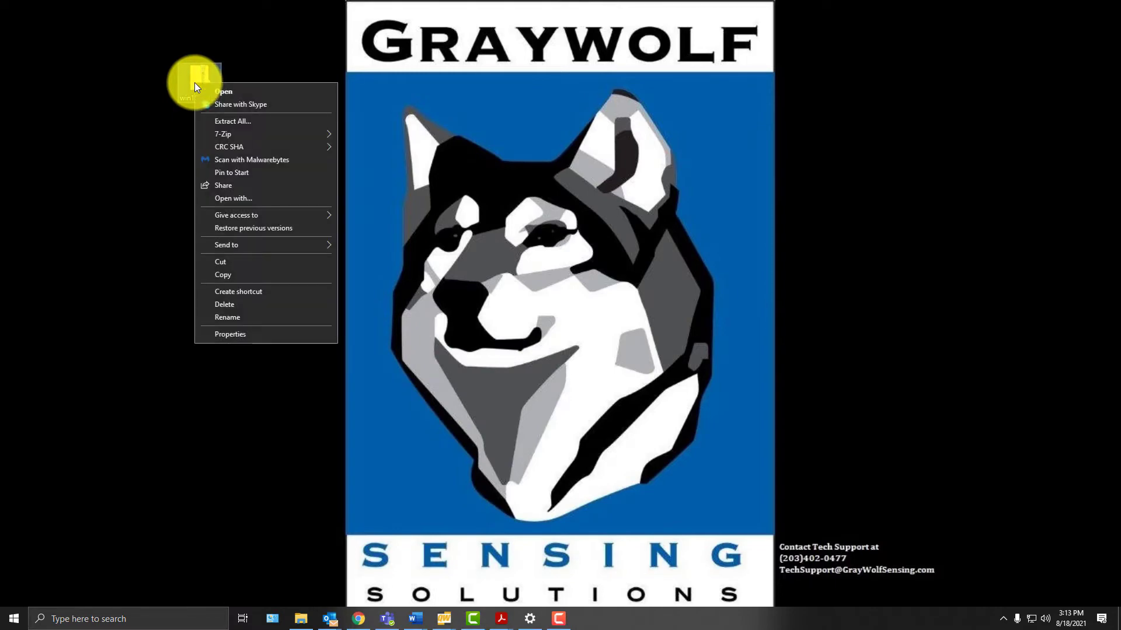
click(225, 122)
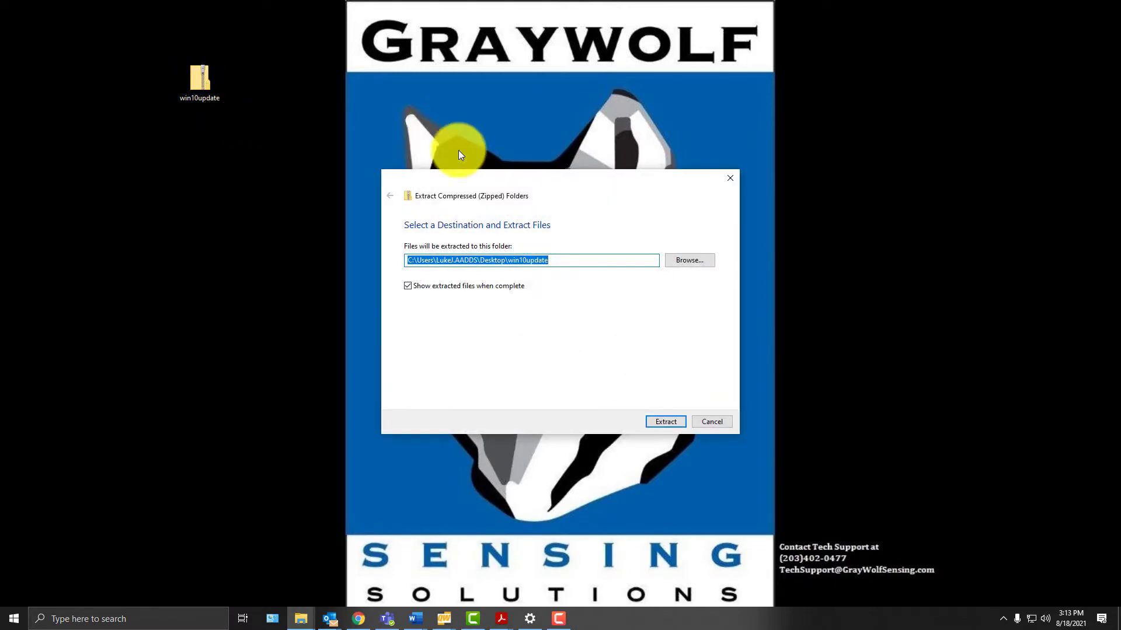
click(667, 422)
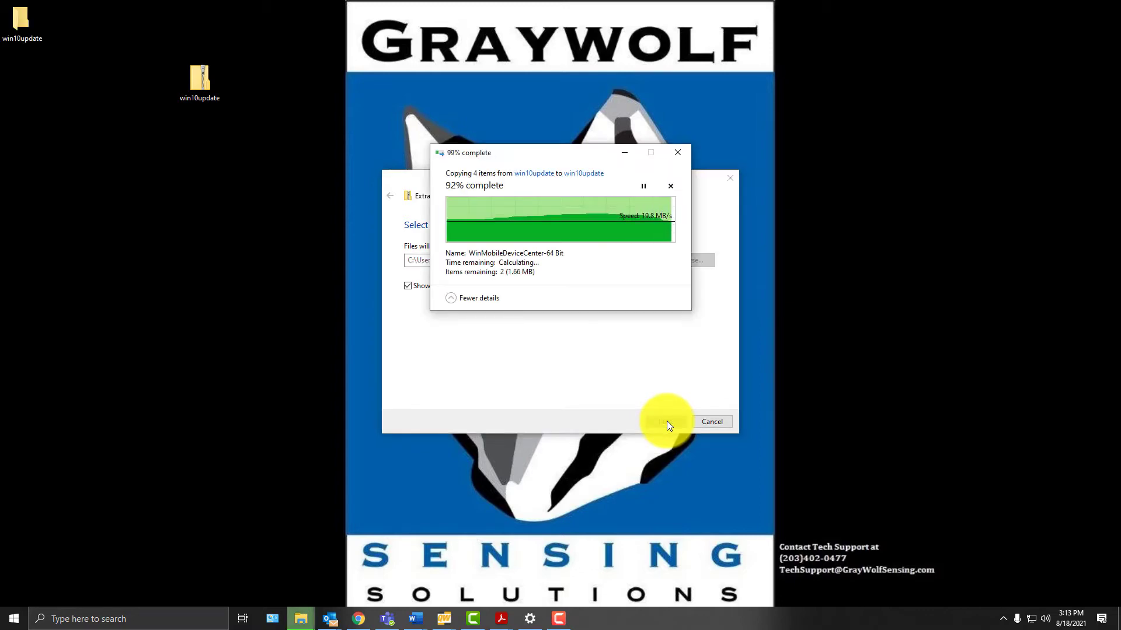
double_click(20, 25)
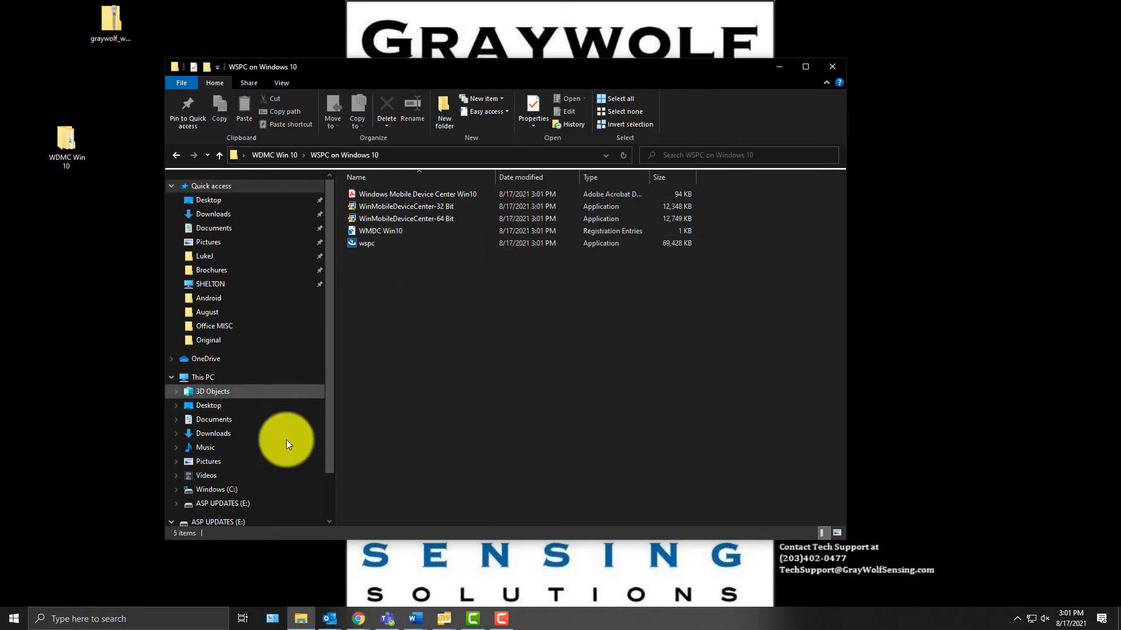
click(17, 620)
mouse_move(14, 565)
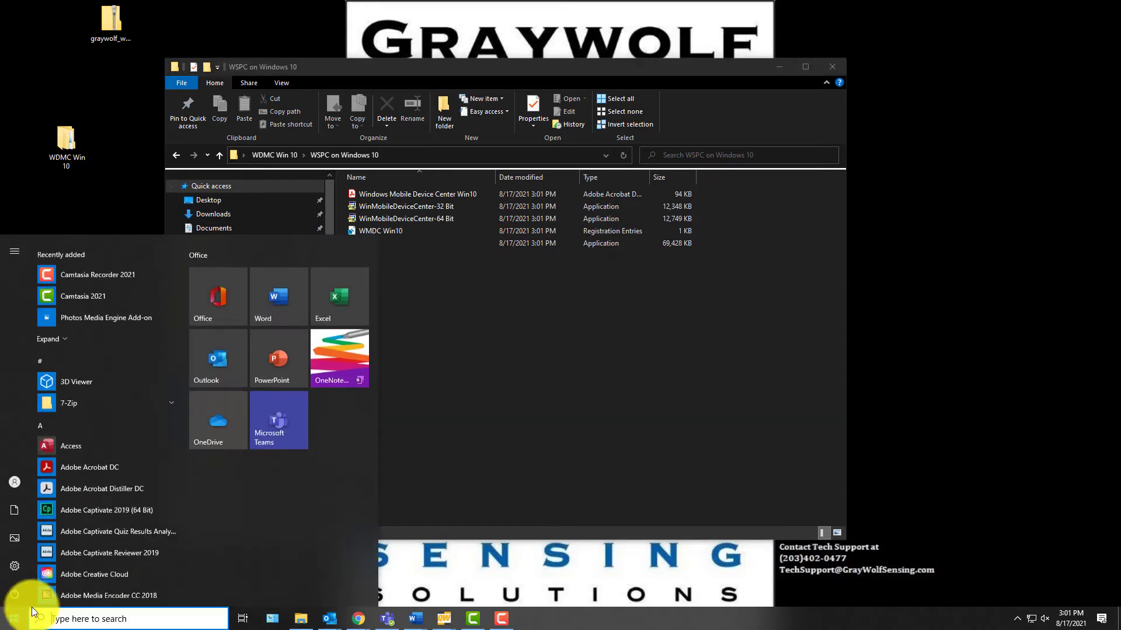
click(14, 565)
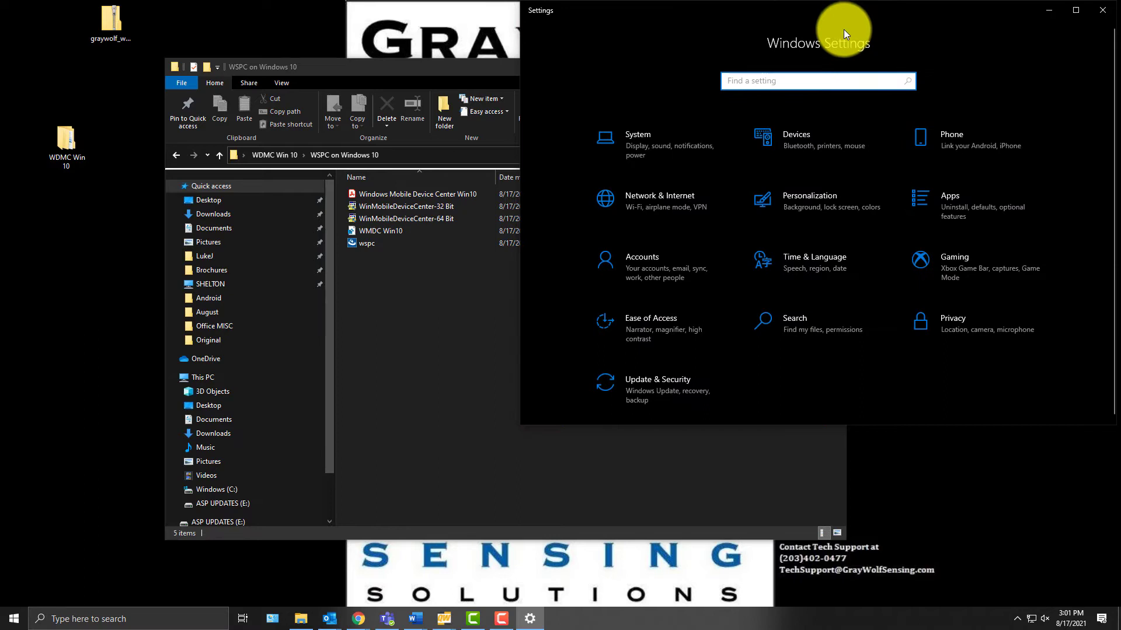
drag(849, 17, 760, 112)
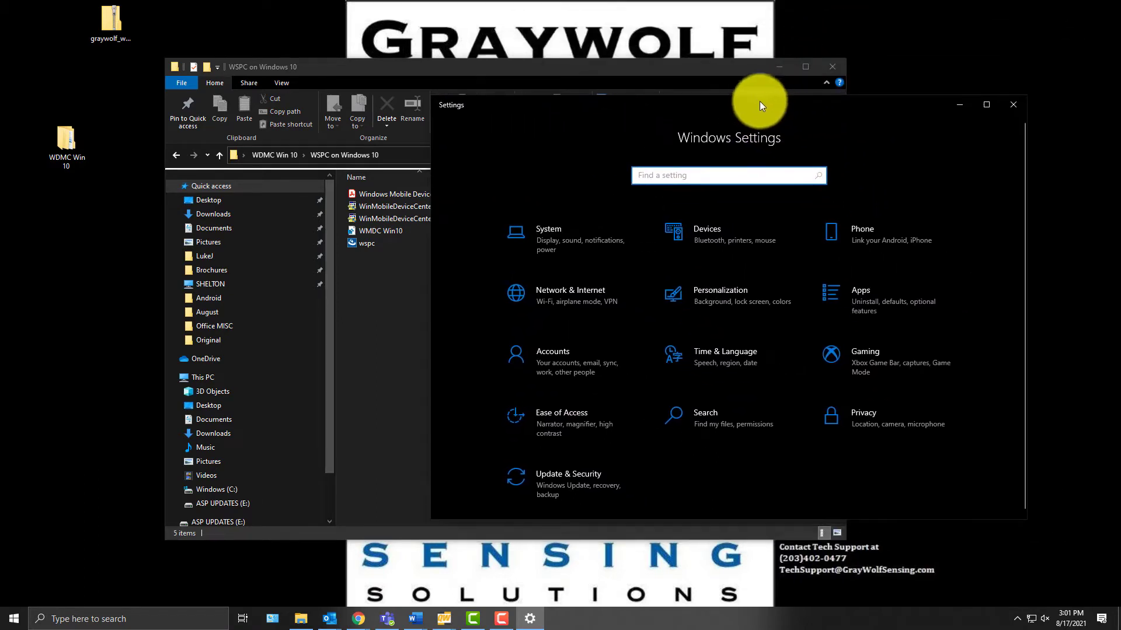
click(573, 240)
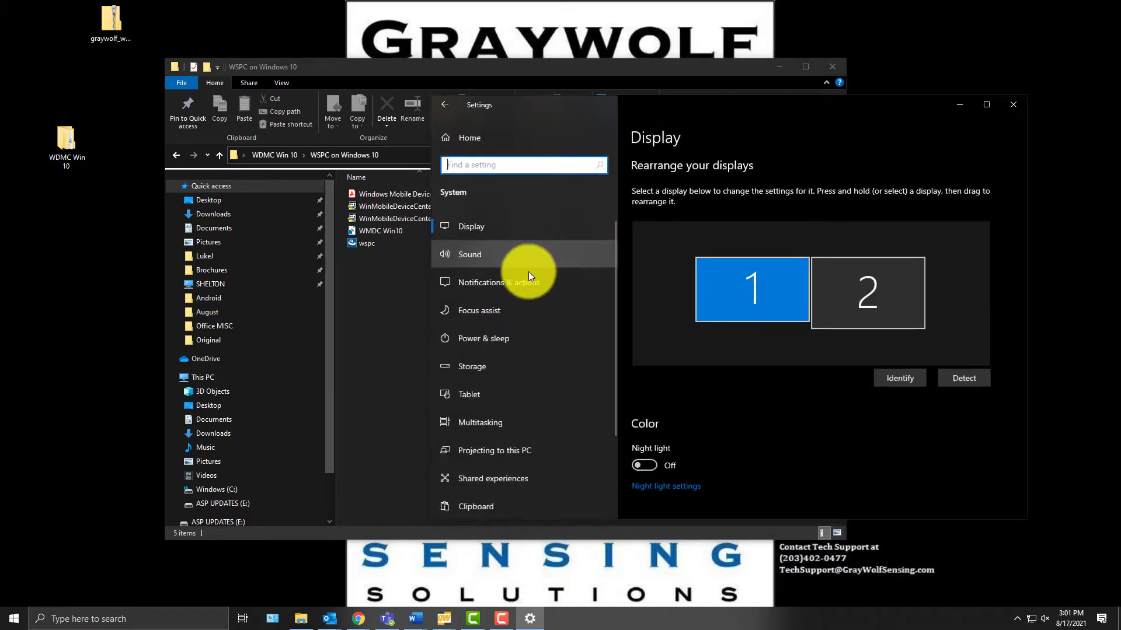
scroll(506, 434, down, 3)
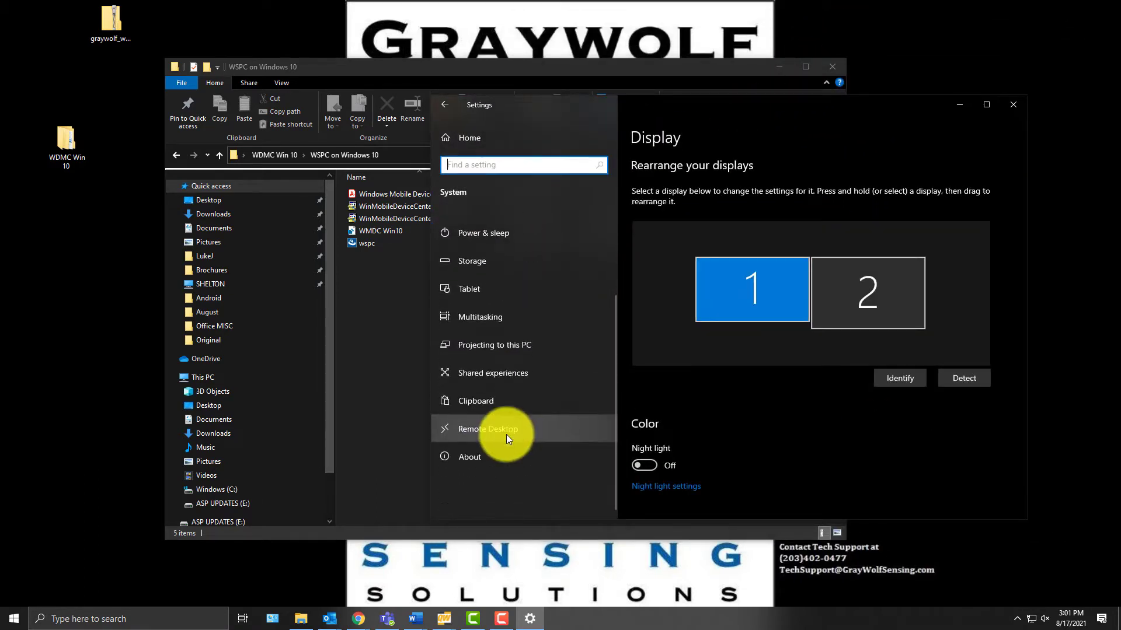
click(470, 458)
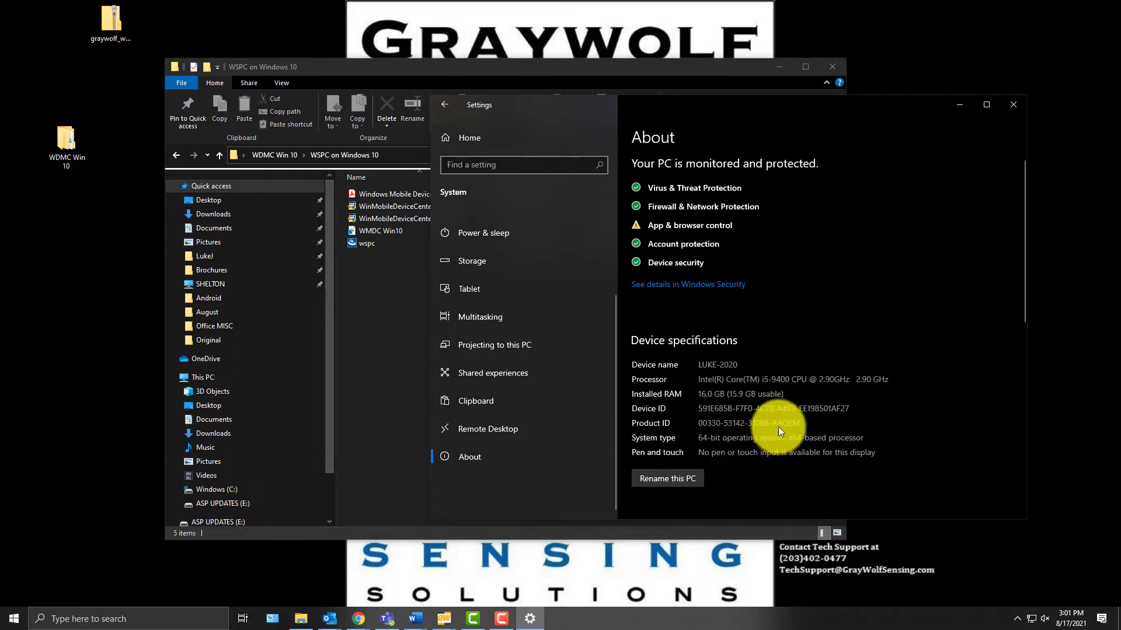
click(1015, 107)
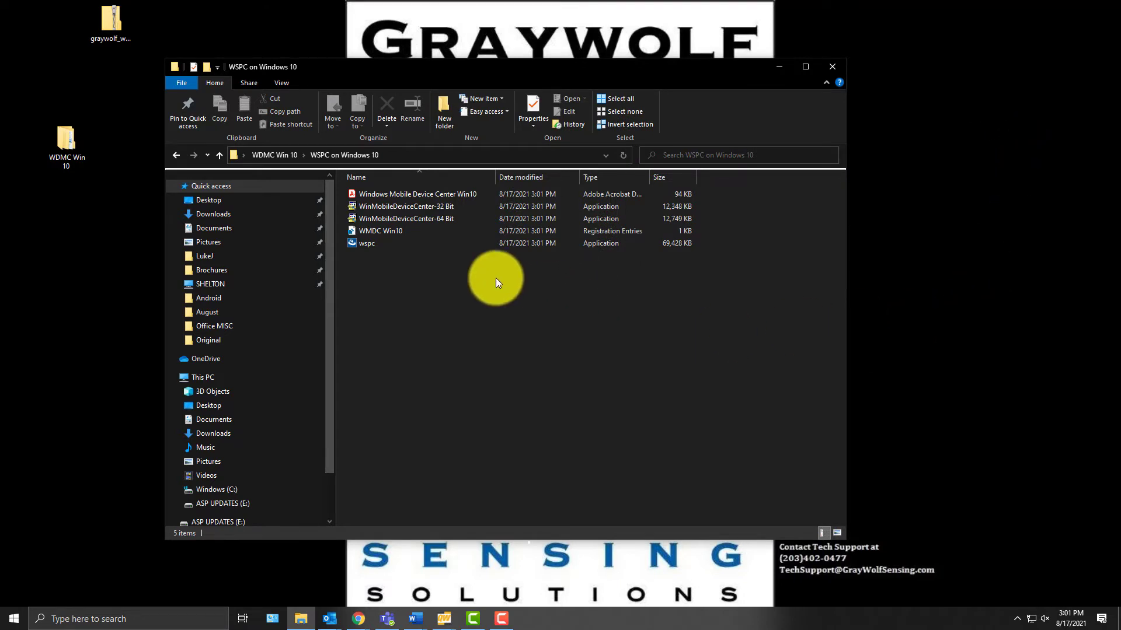
- Run the 64-bit Windows Mobile Device Center installer and close the installer folder
click(402, 220)
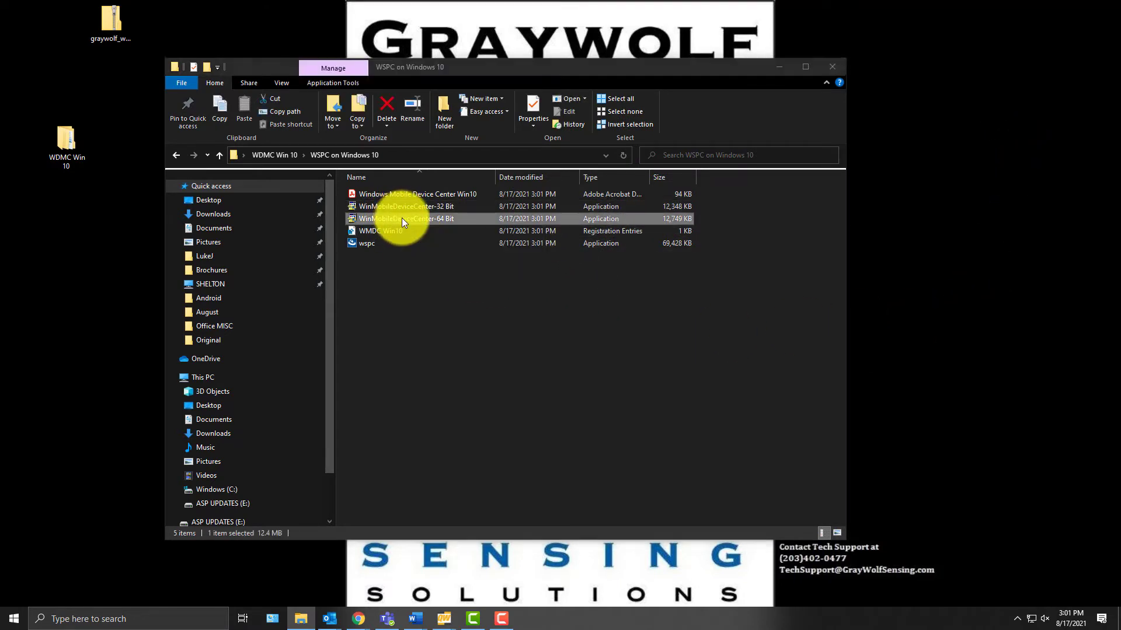
click(401, 219)
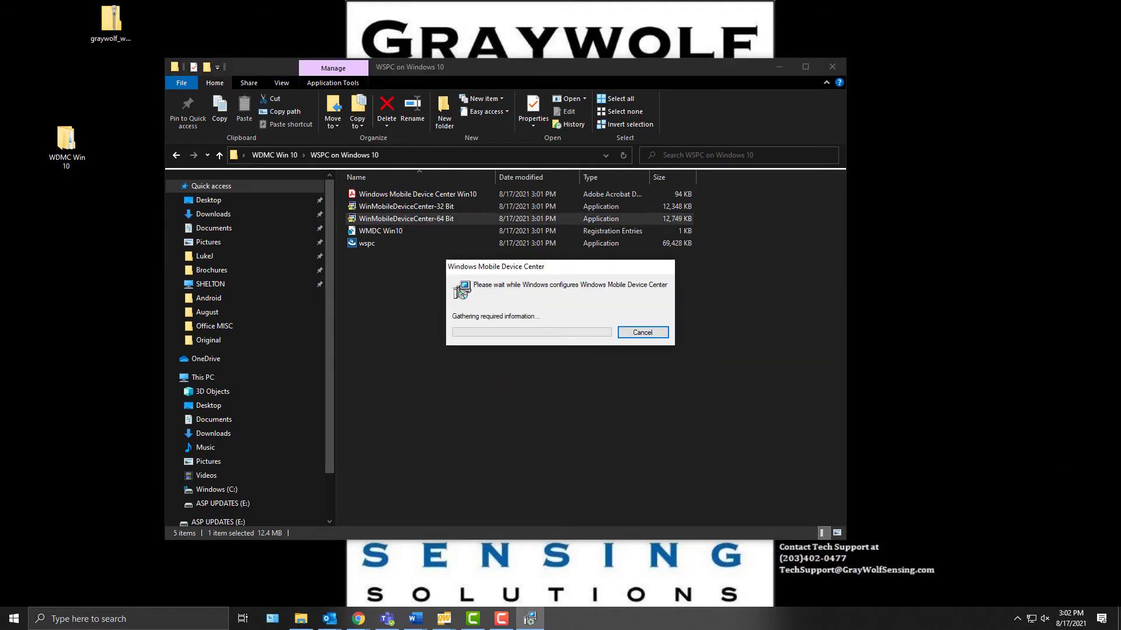
click(835, 67)
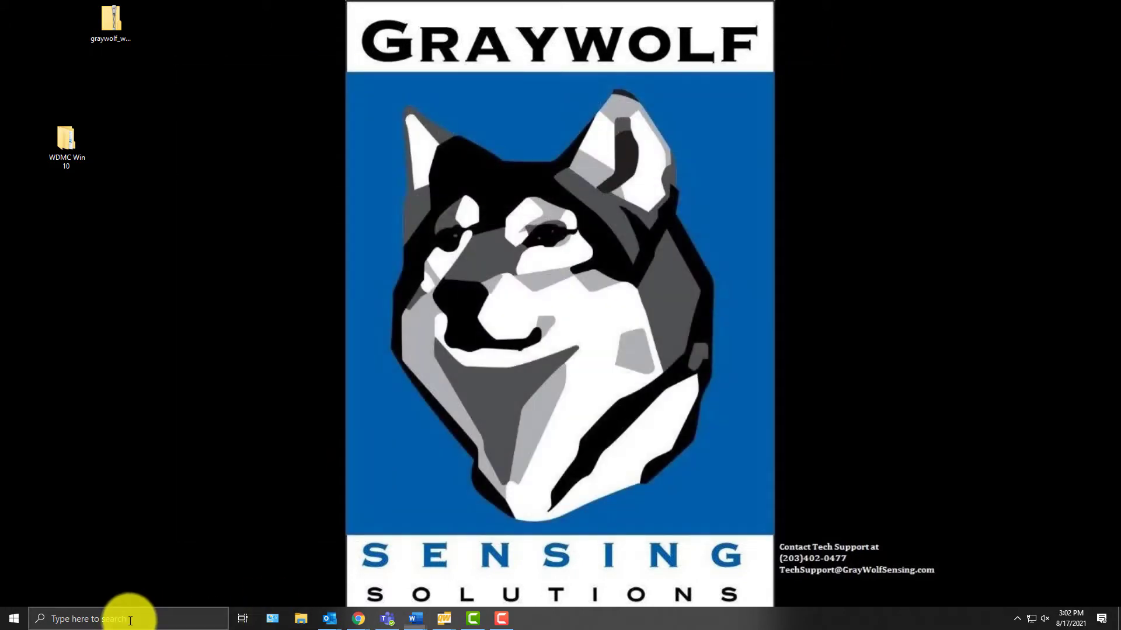
- Search for Windows Mobile Device Center and open its shortcut's file location
click(132, 619)
text(W)
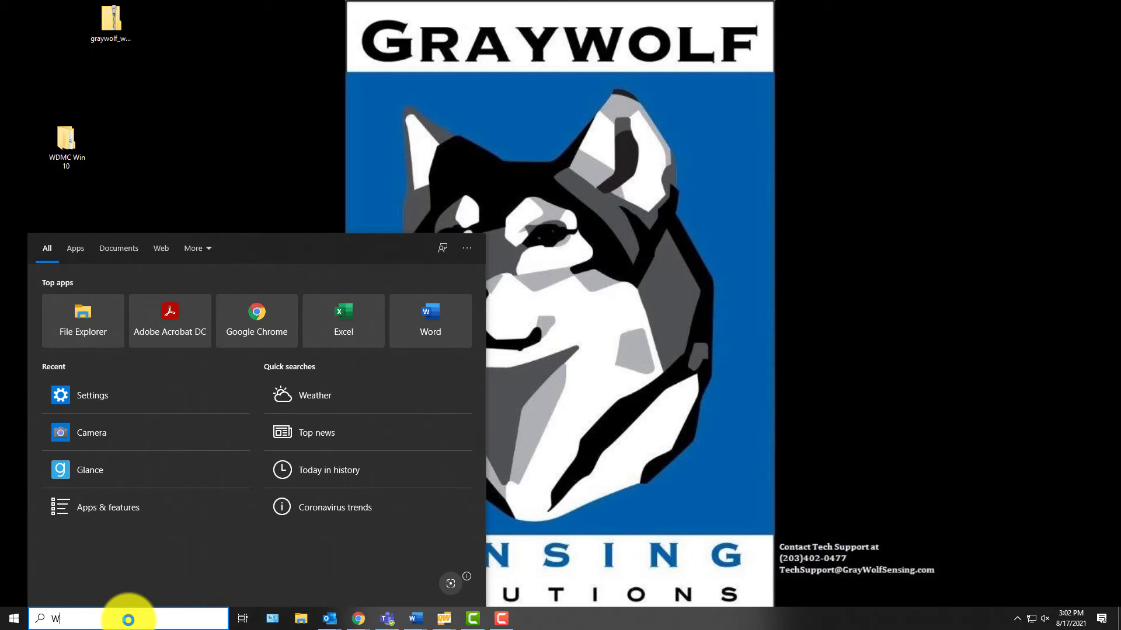
text(indows Mobile Device Cente)
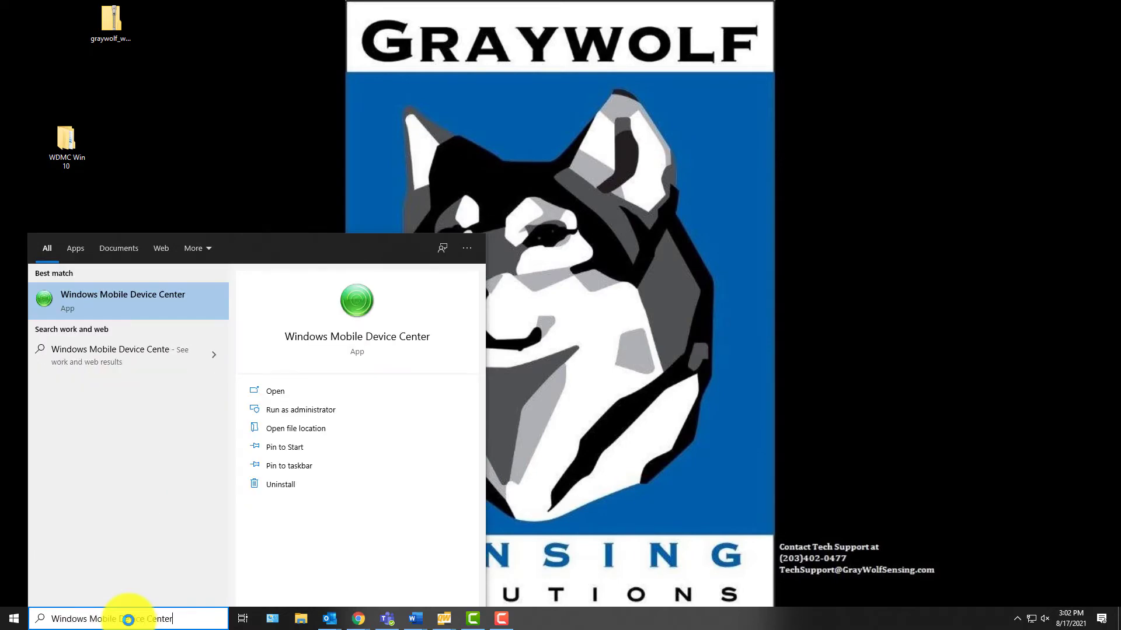
text(r)
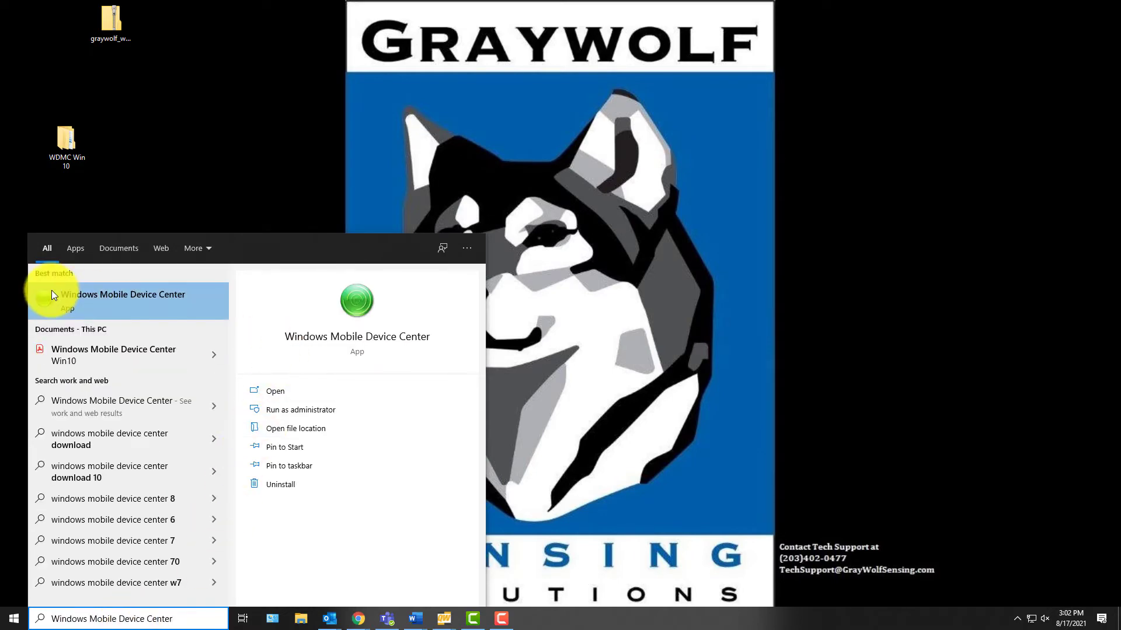
right_click(114, 300)
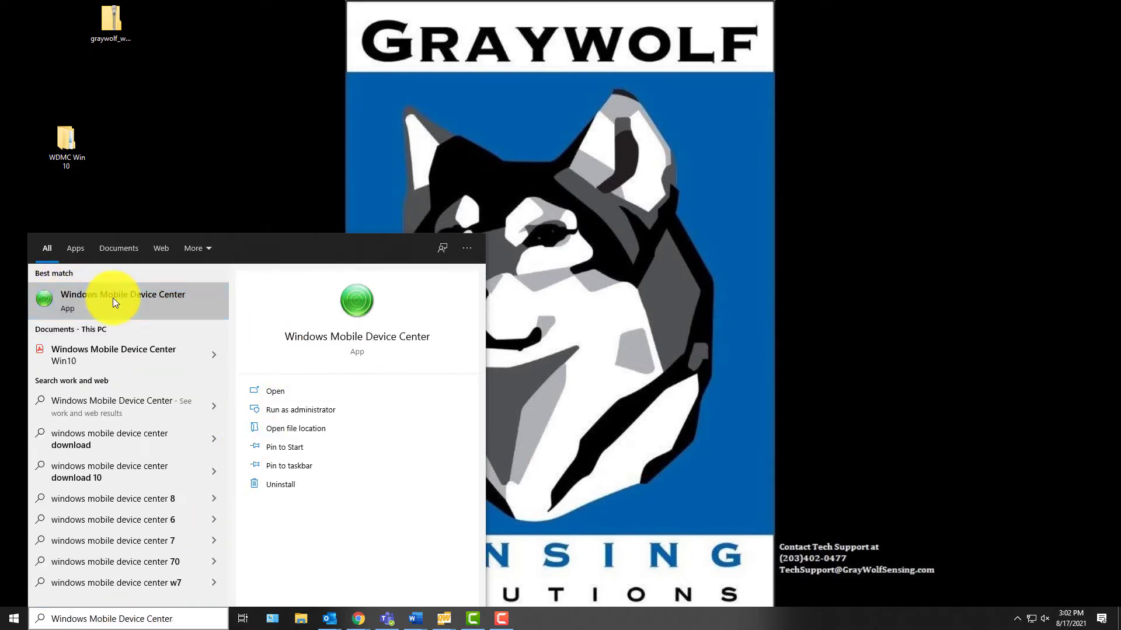
click(300, 428)
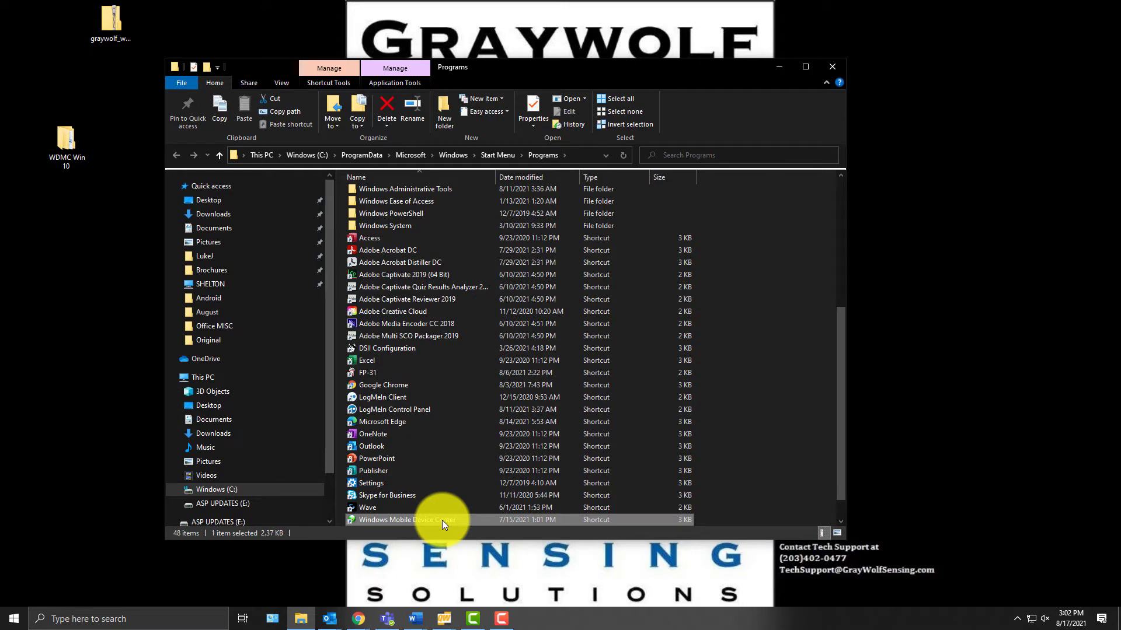
- Set the Windows Mobile Device Center shortcut to Windows Vista (Service Pack 2) compatibility mode
right_click(442, 520)
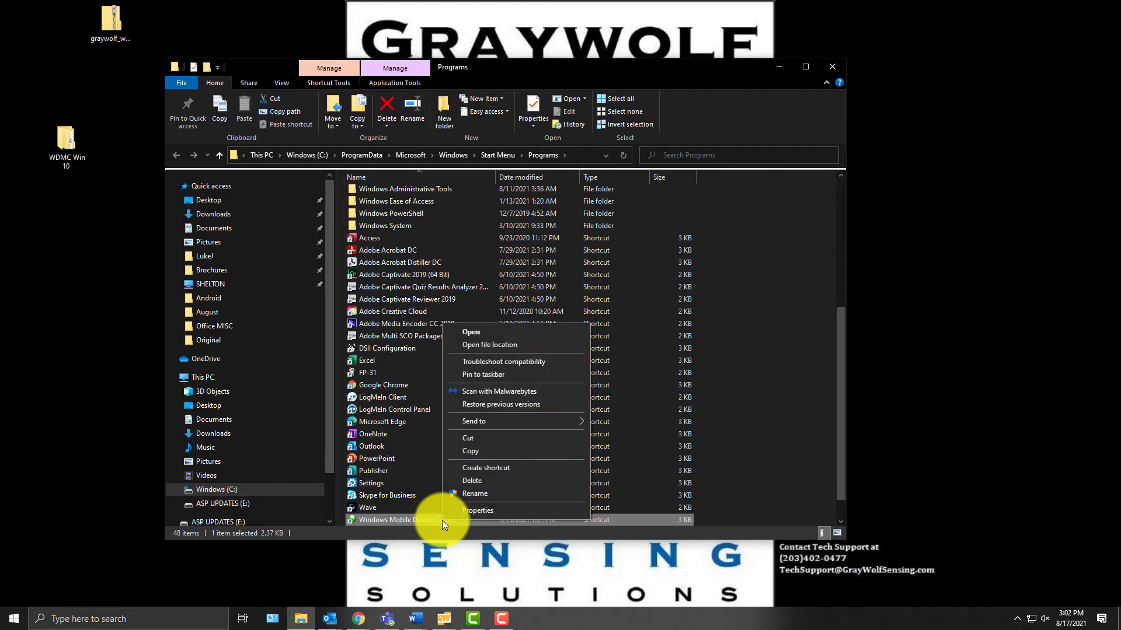
click(479, 511)
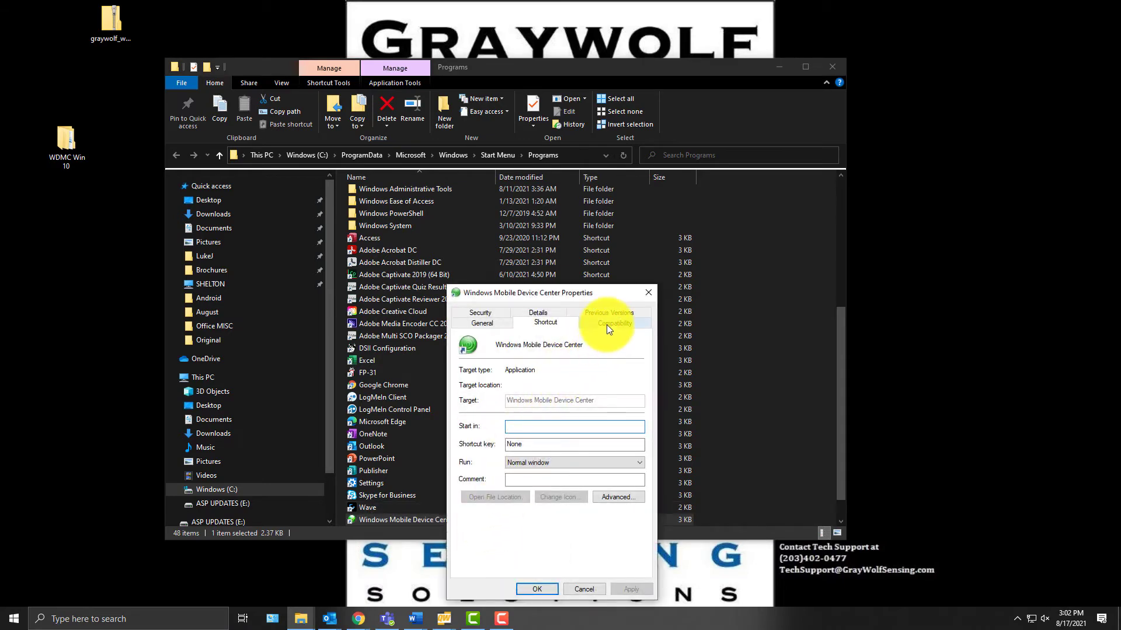
click(606, 324)
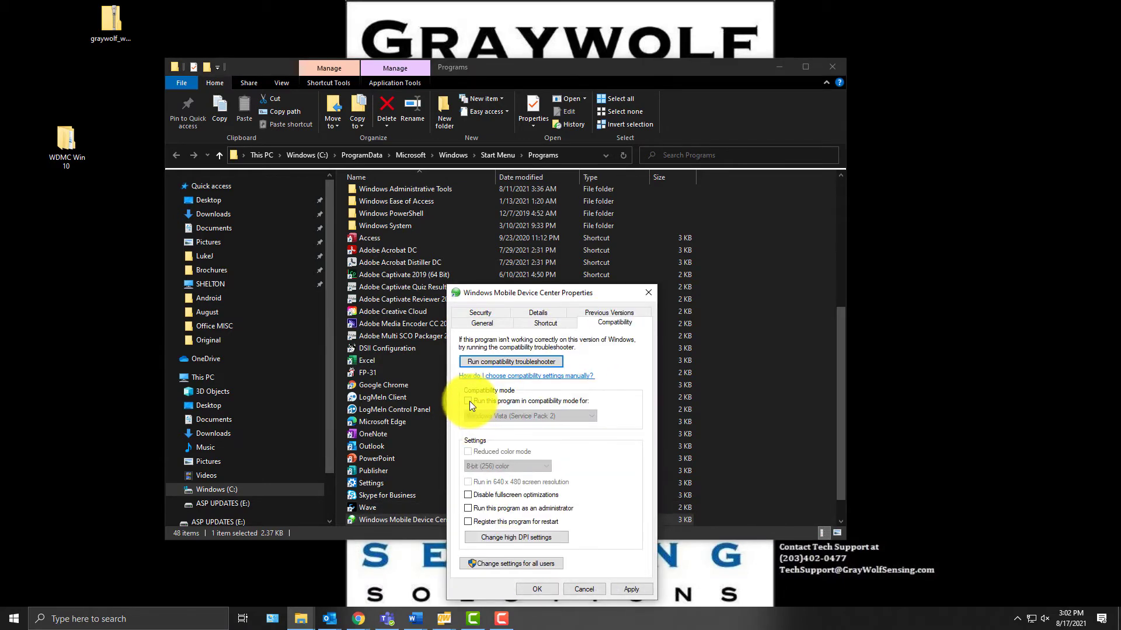
click(469, 401)
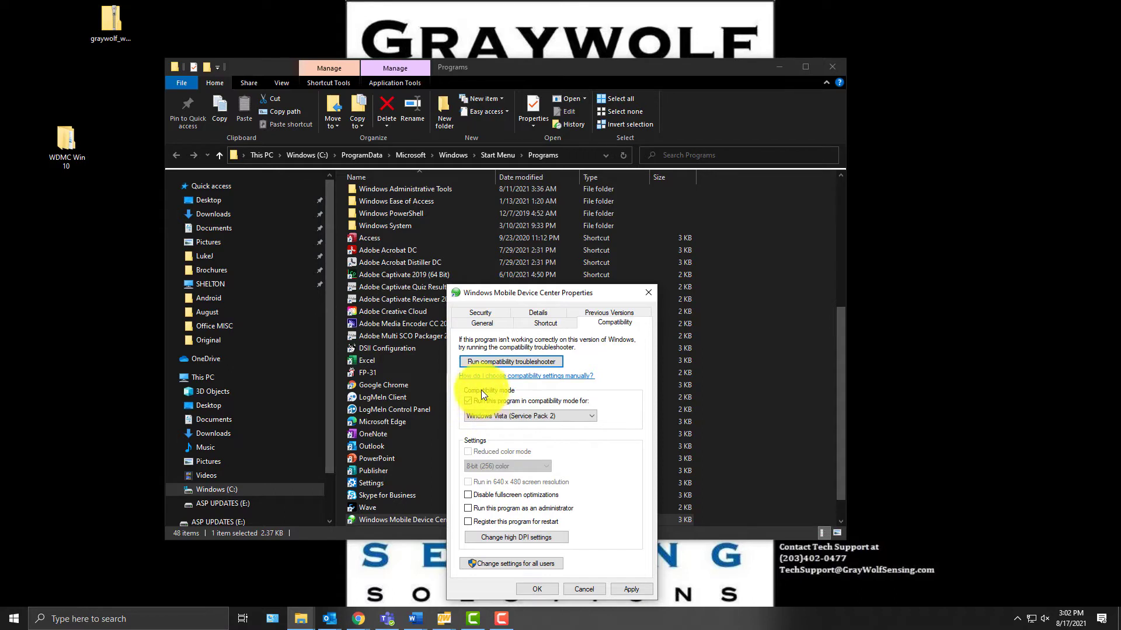
click(580, 414)
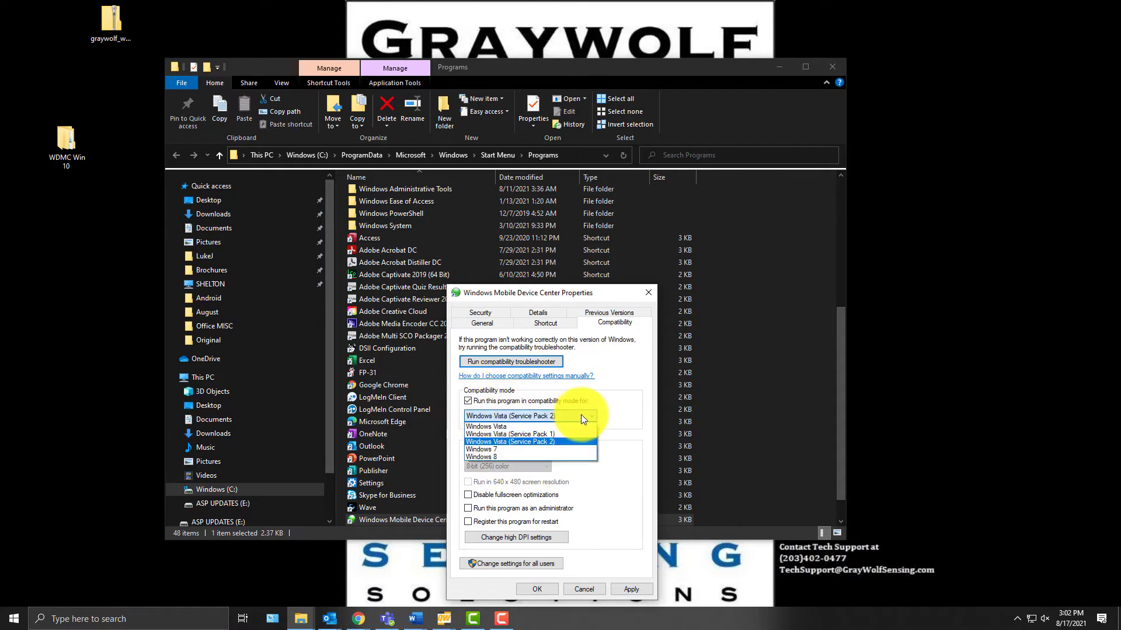
click(527, 441)
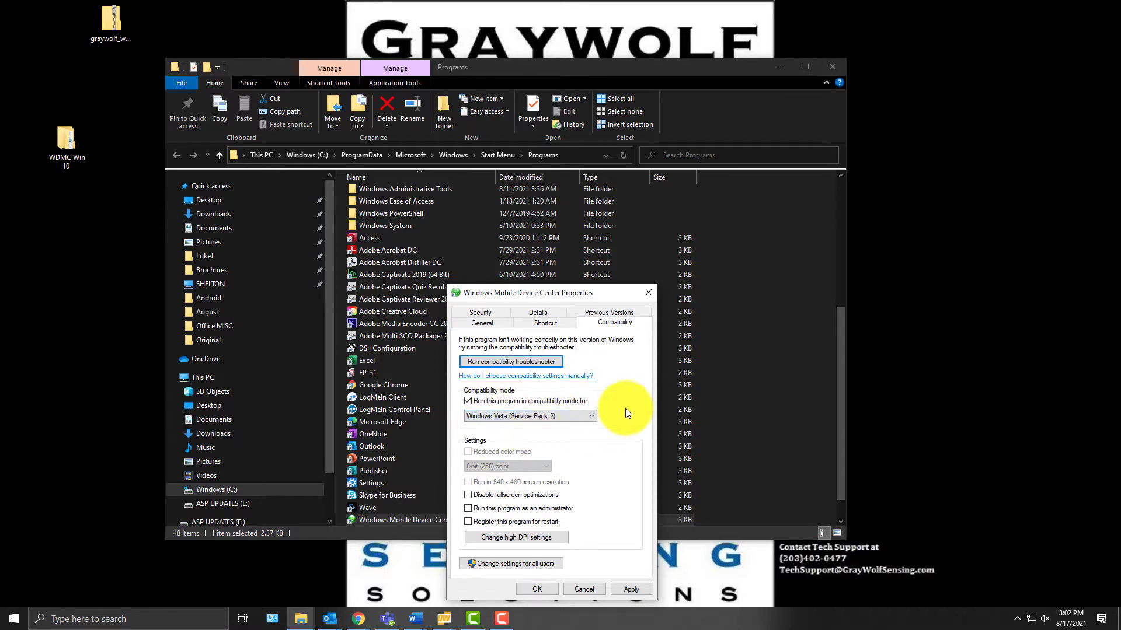
click(633, 588)
click(526, 589)
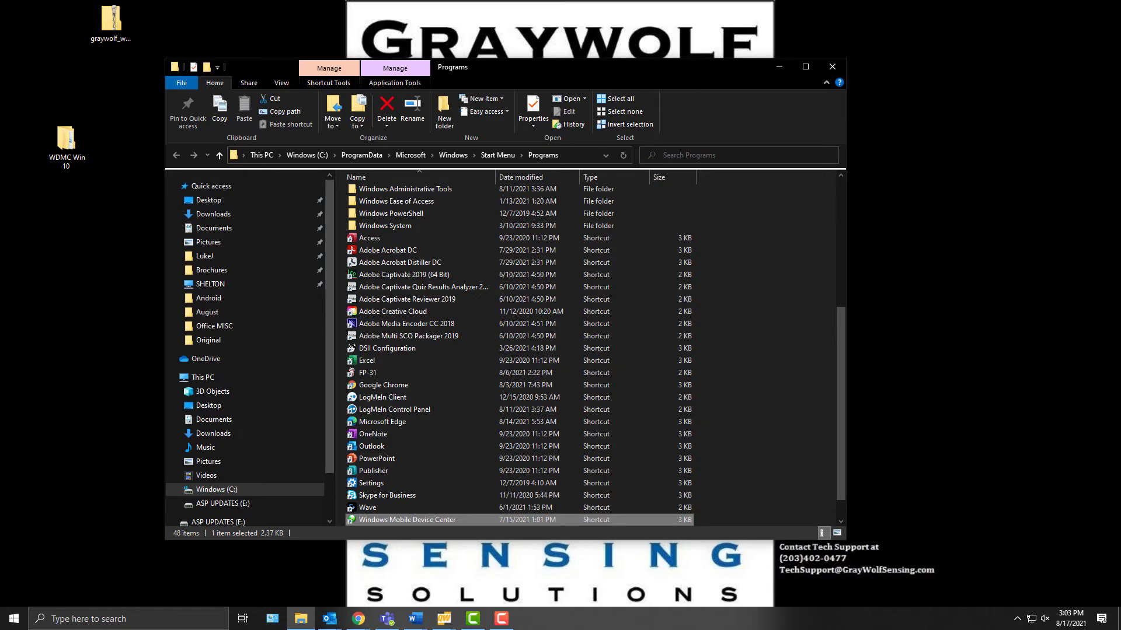
- Open WDMC Win 10 > WSPC on Windows 10 and merge WMDC Win10.reg into the registry
click(832, 68)
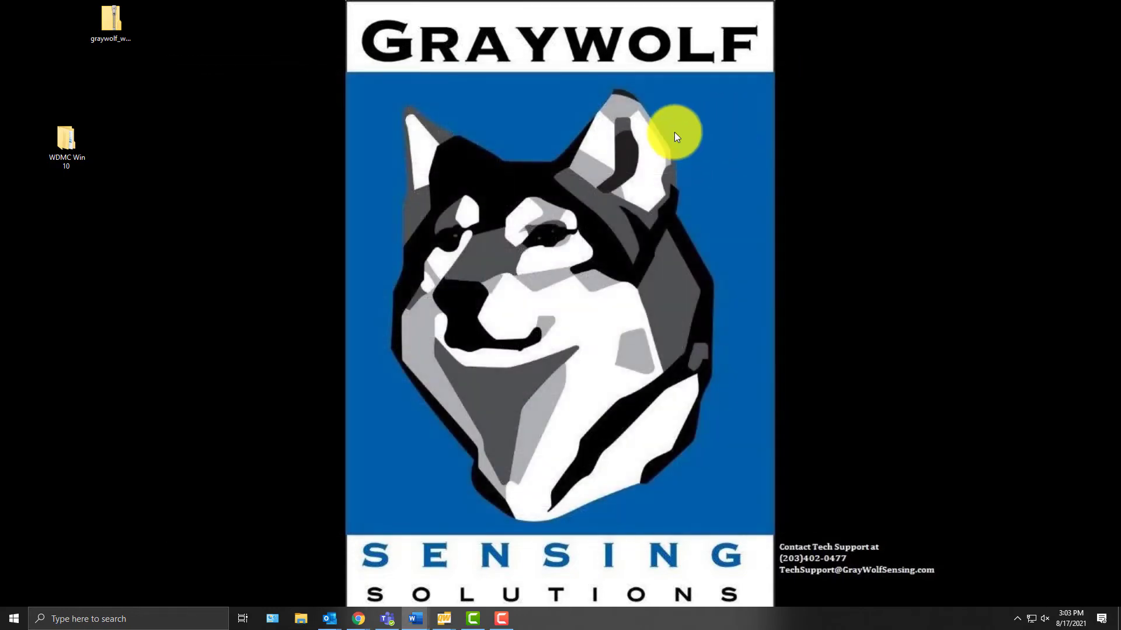
double_click(67, 146)
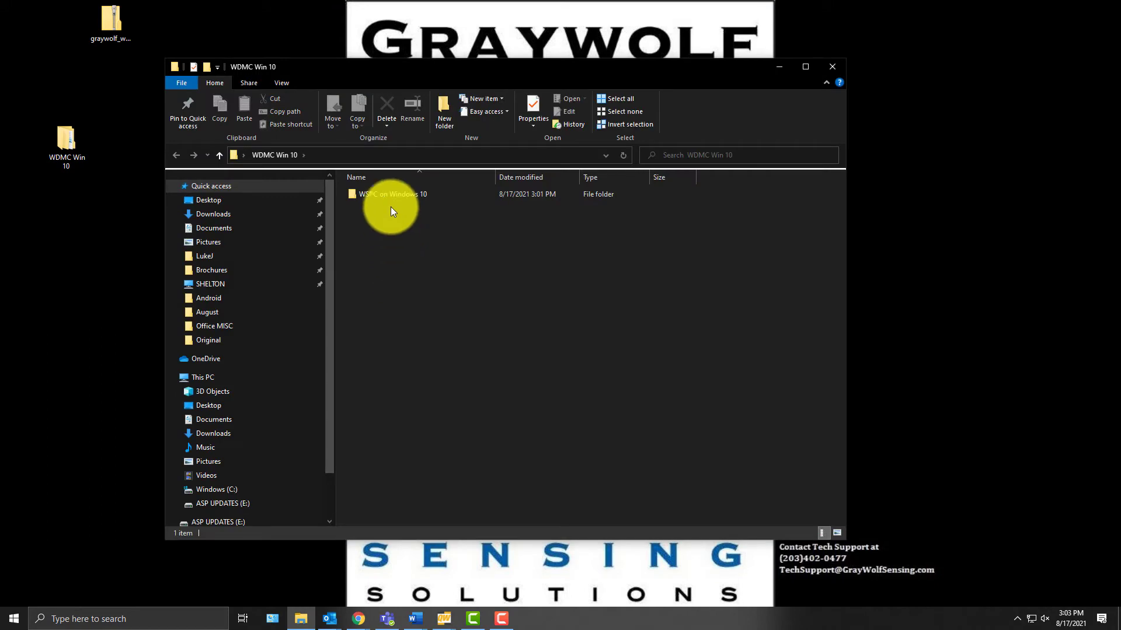
double_click(389, 196)
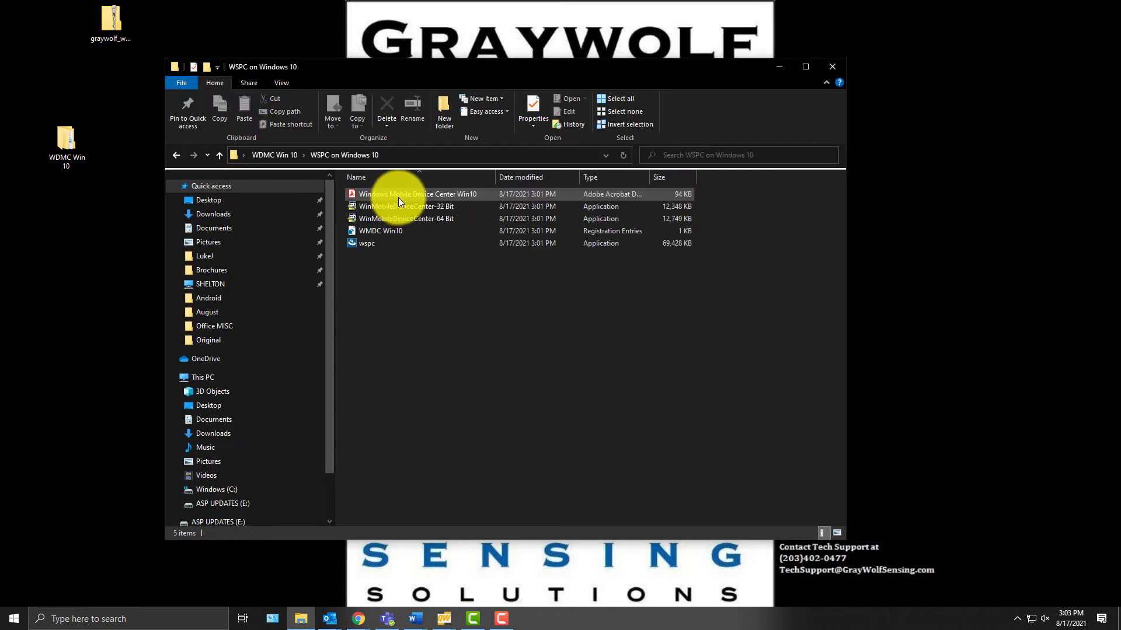
double_click(408, 234)
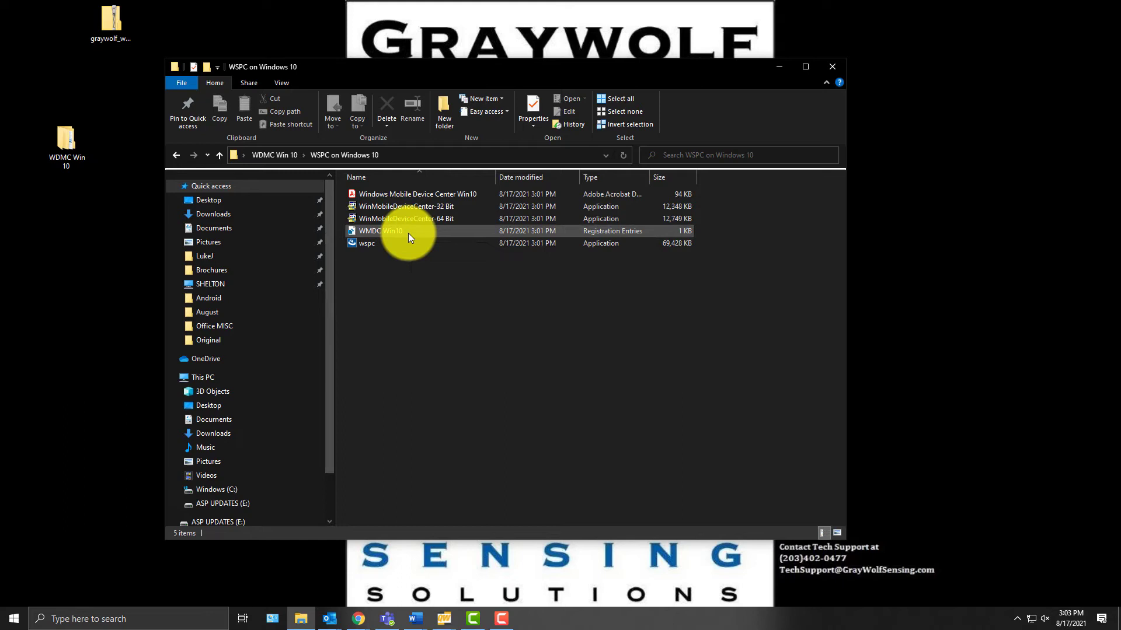
click(616, 324)
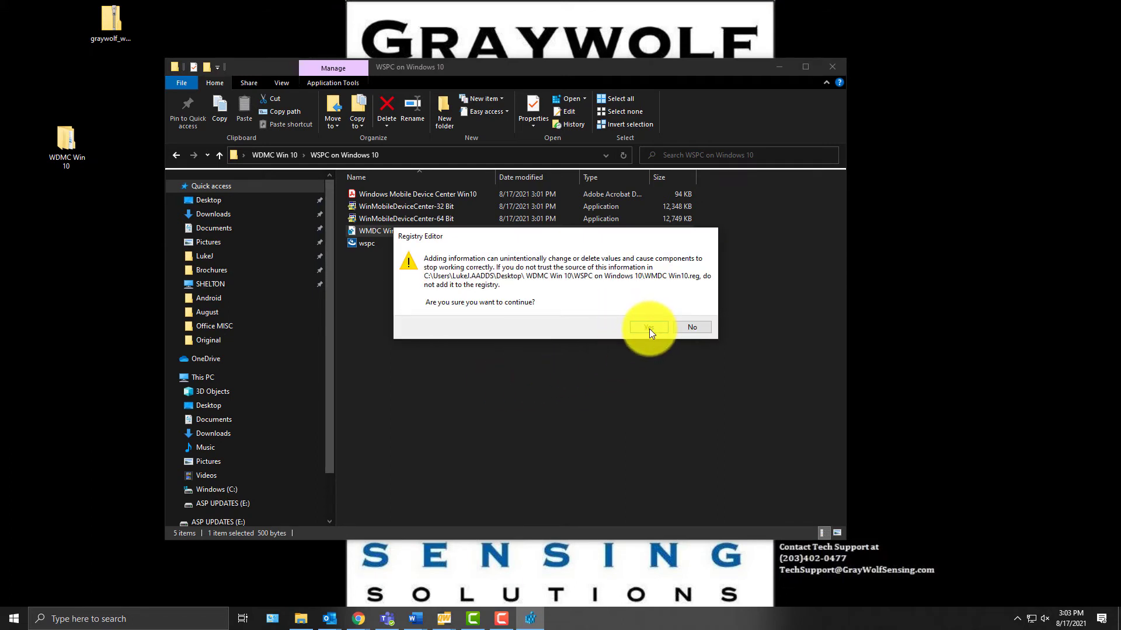
click(648, 328)
click(687, 311)
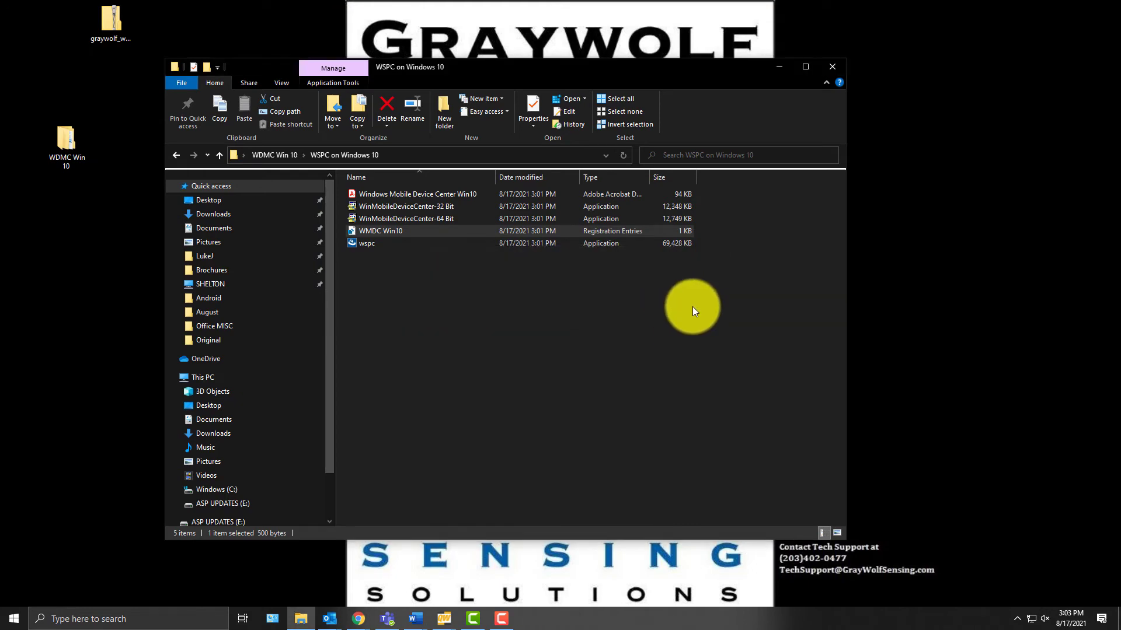
- Close File Explorer, launch WolfSense PC and move its window up and to the right
click(832, 68)
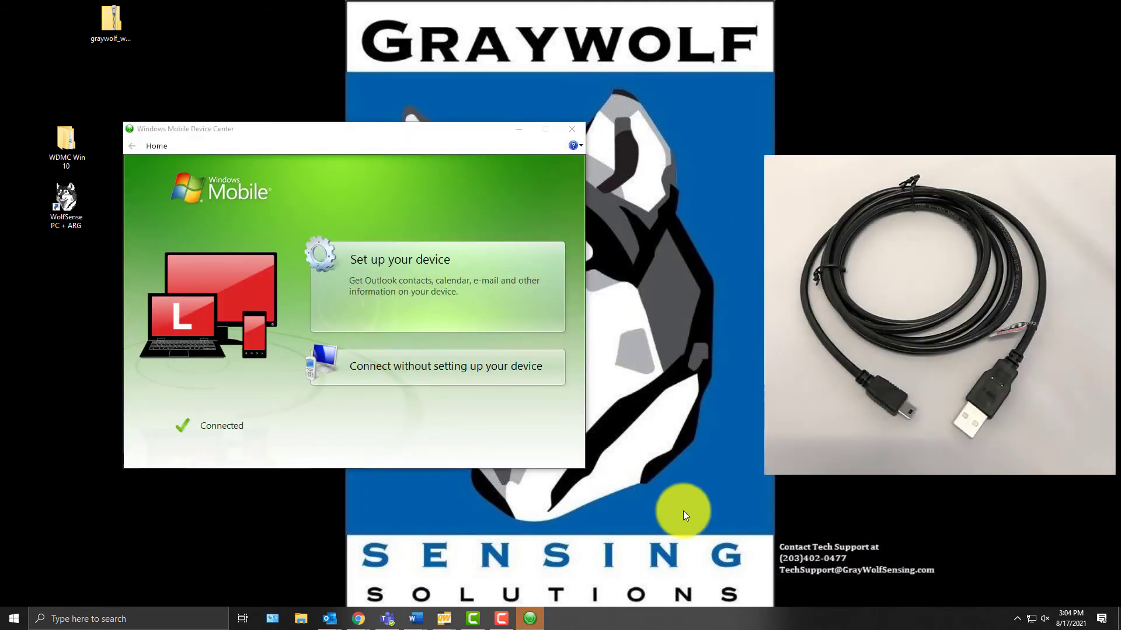
double_click(66, 202)
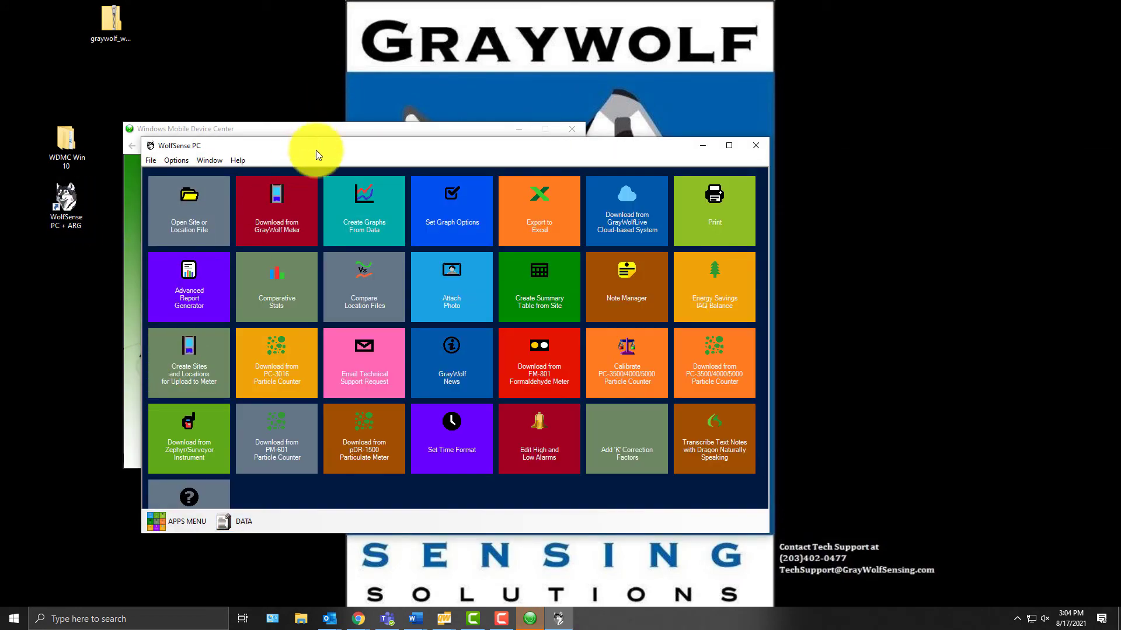
drag(316, 145, 546, 58)
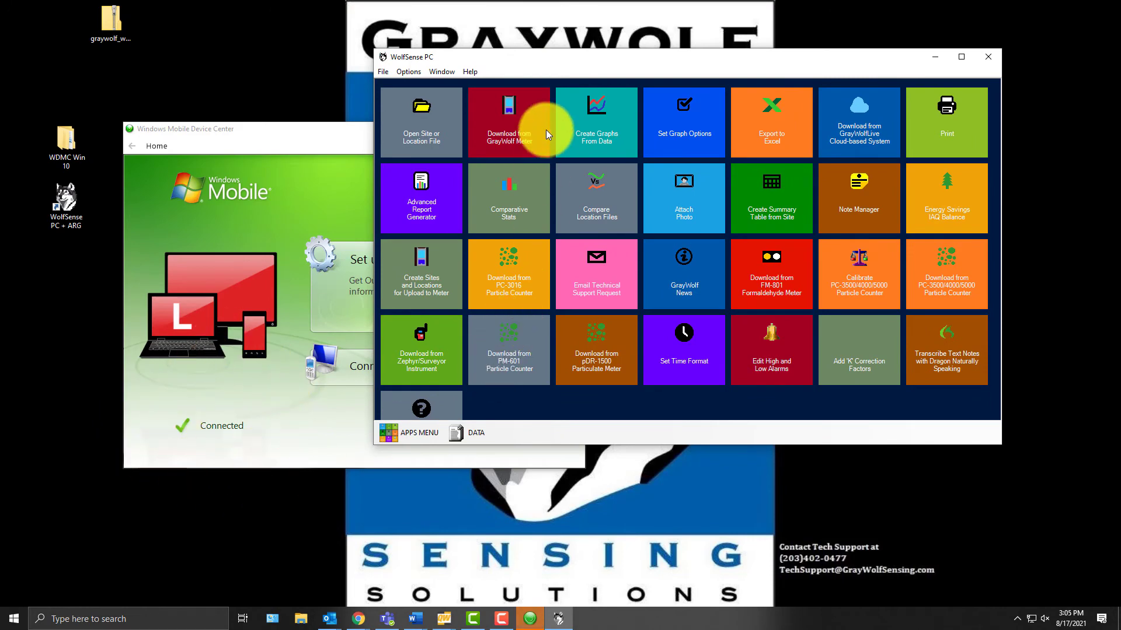
- Transfer the 4/12/2019 test file from the GrayWolf meter and open its readings
click(517, 127)
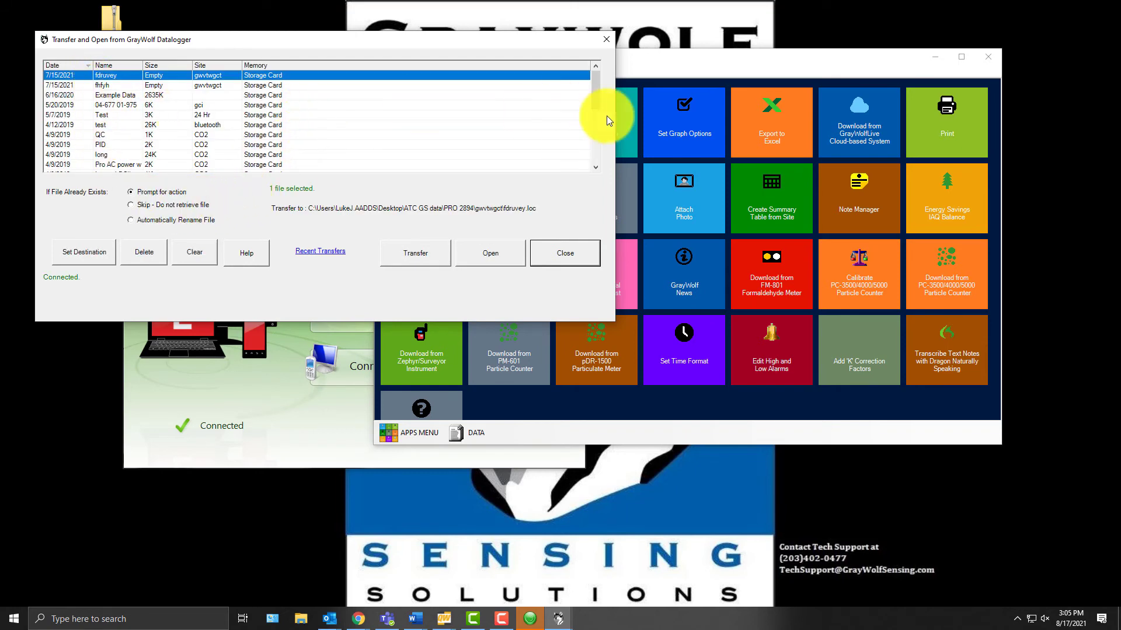
scroll(596, 96, down, 1)
click(99, 98)
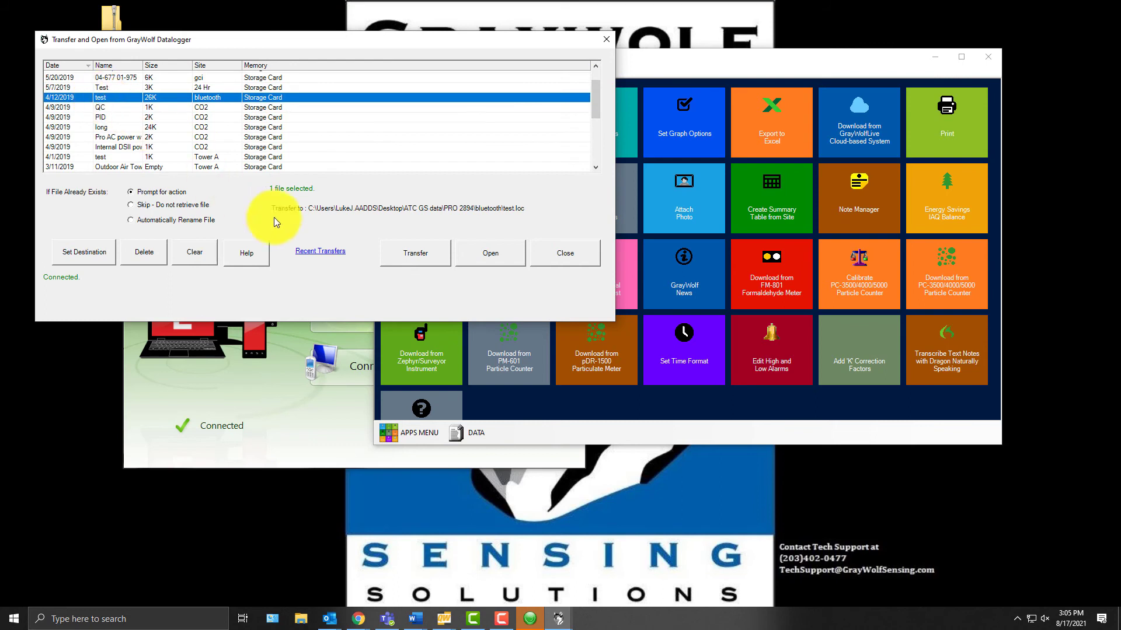
click(413, 248)
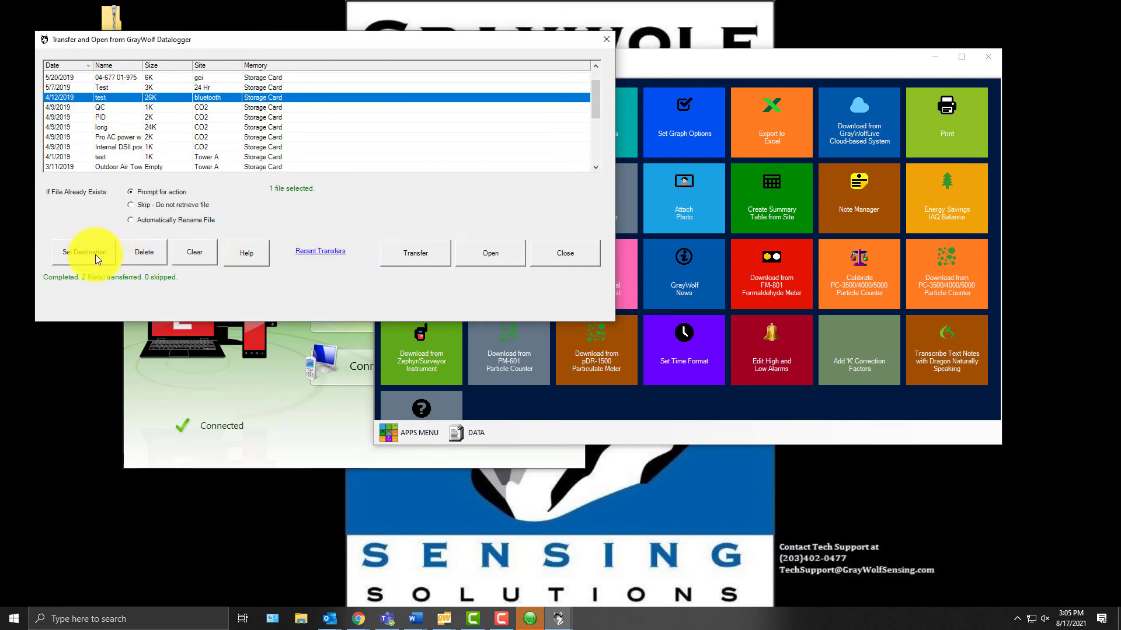
click(475, 252)
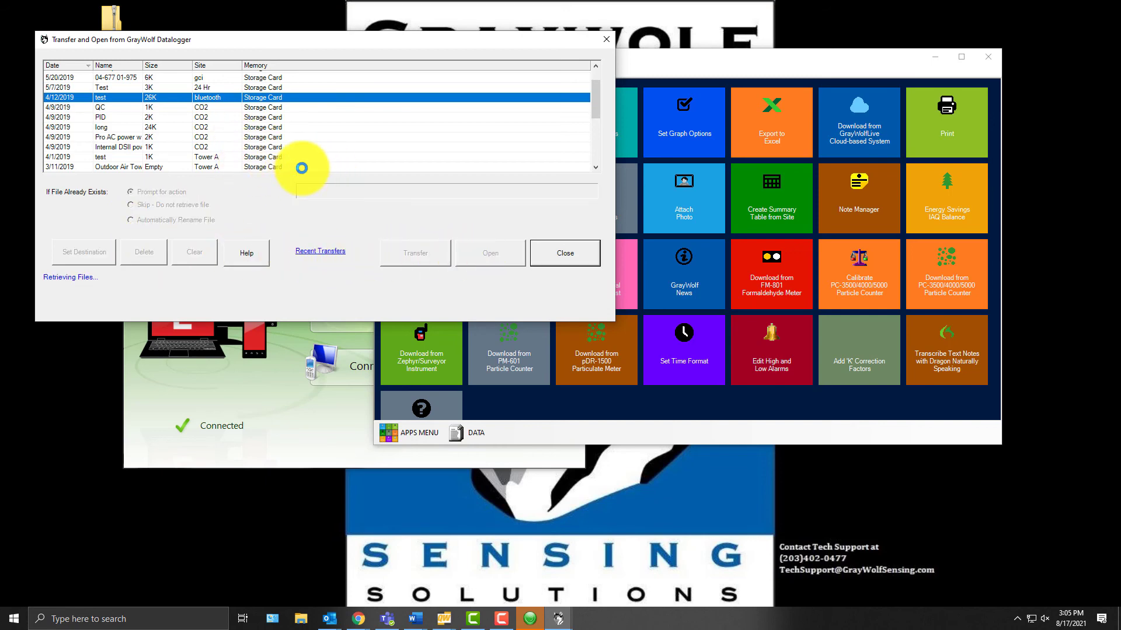